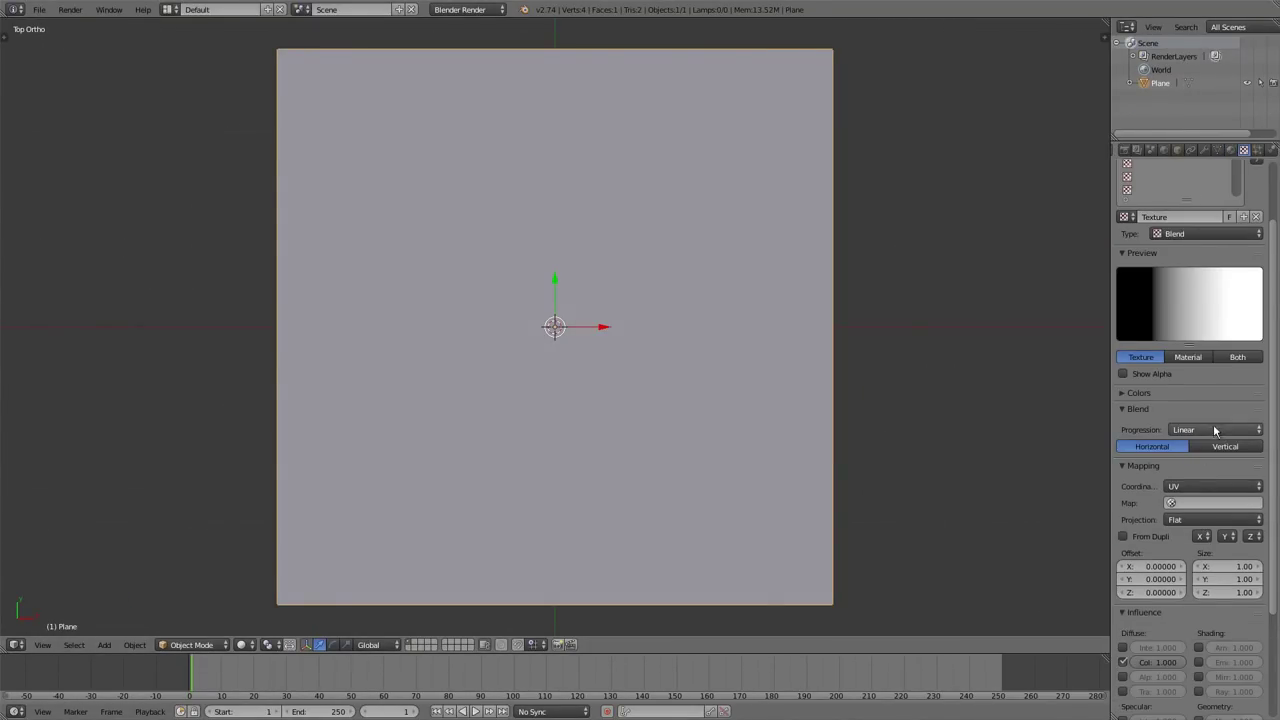
- Save the Blender file containing the fence scene
key(ctrl+s)
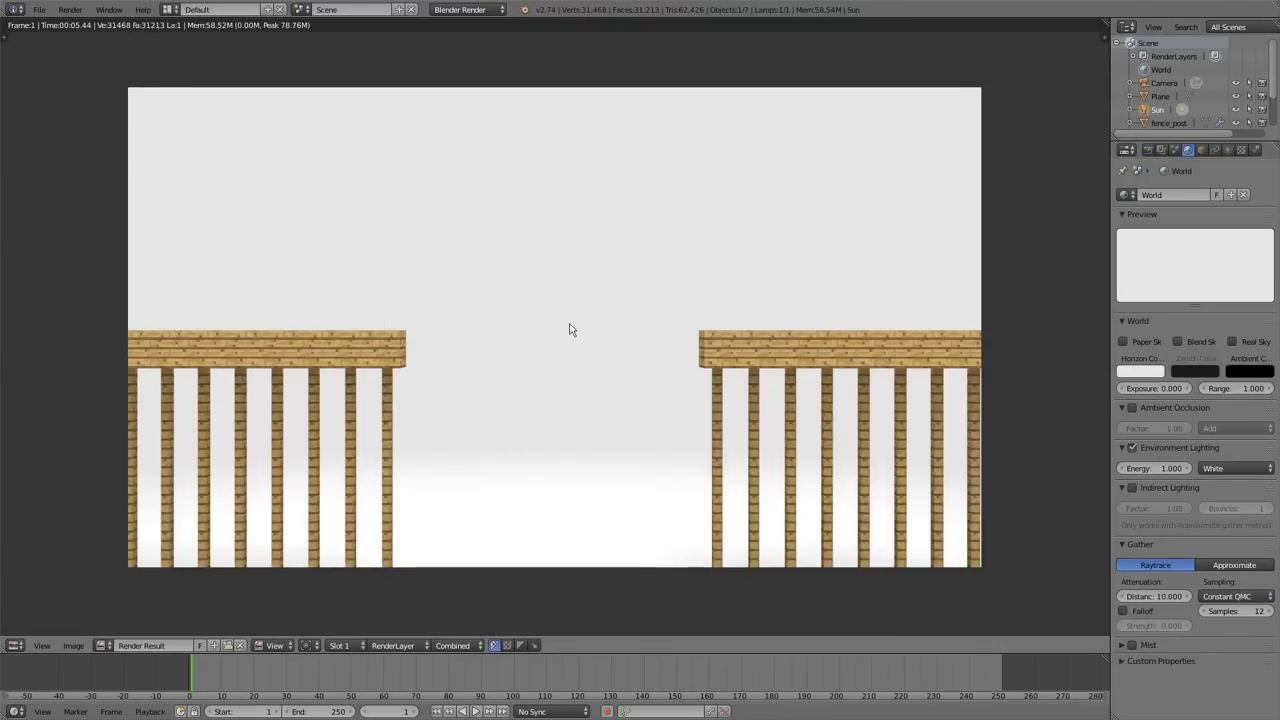
- Render the fence scene from the camera with F12
key(F12)
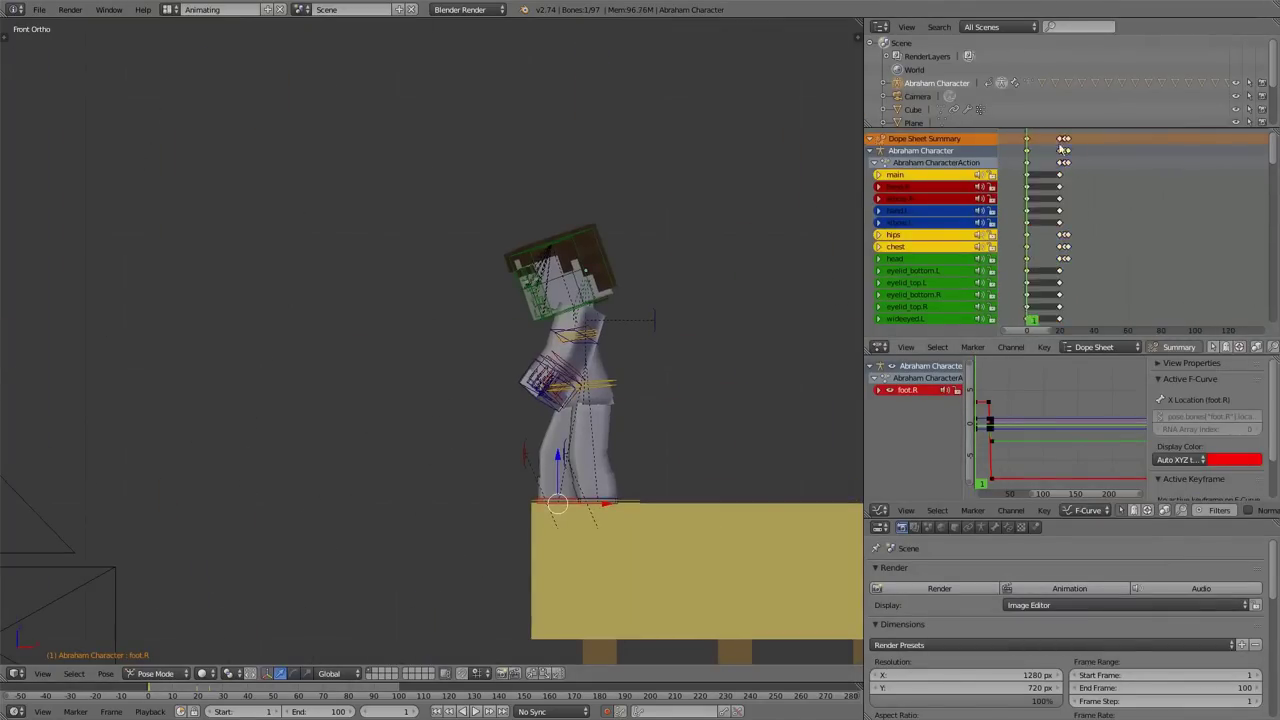
- Scrub to frames 29 and 49, confirm the new hips position, and select the right foot bone
drag(300, 690, 236, 685)
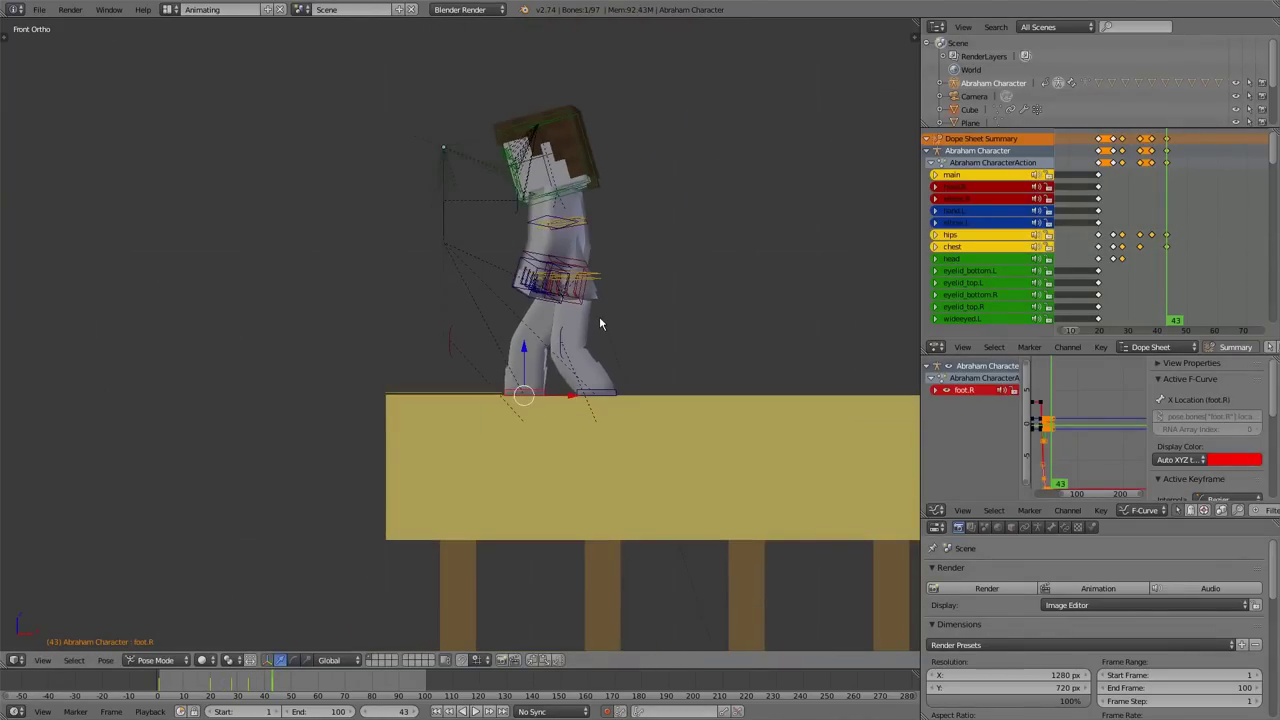
drag(272, 688, 289, 687)
click(594, 270)
right_click(614, 396)
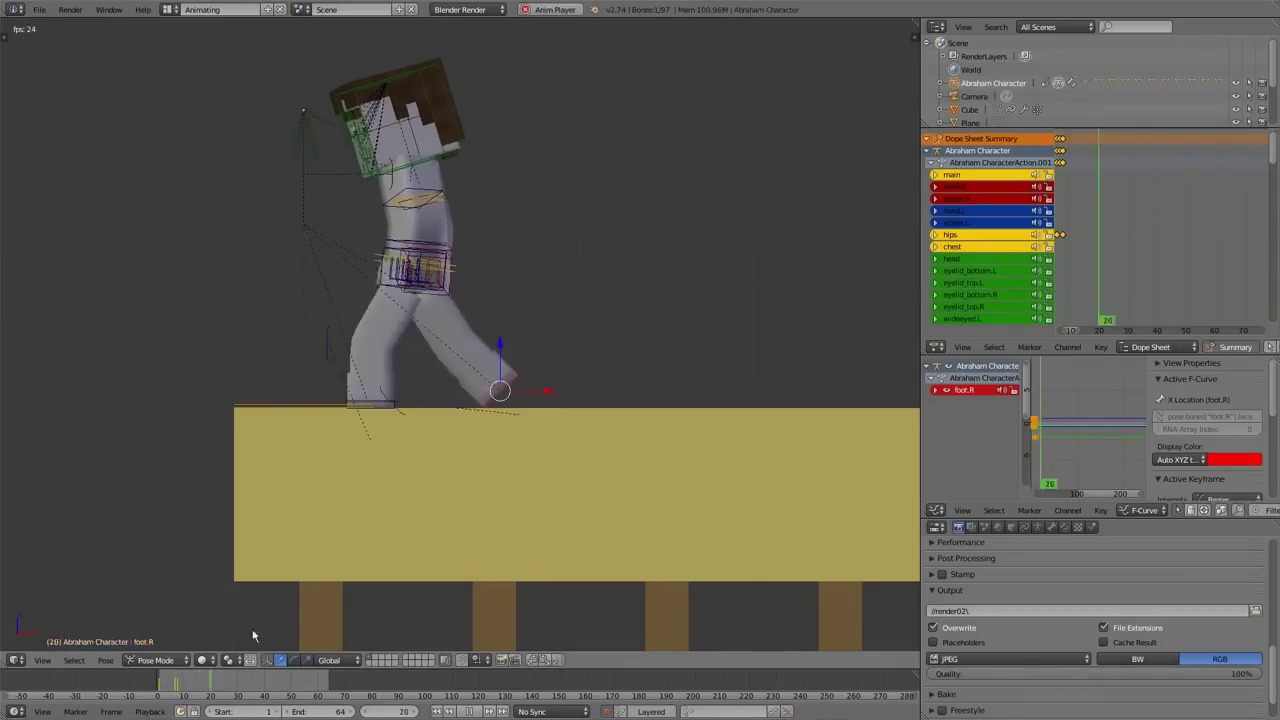
- Select and move the hips bone, then jump to frame 11
right_click(412, 268)
key(g)
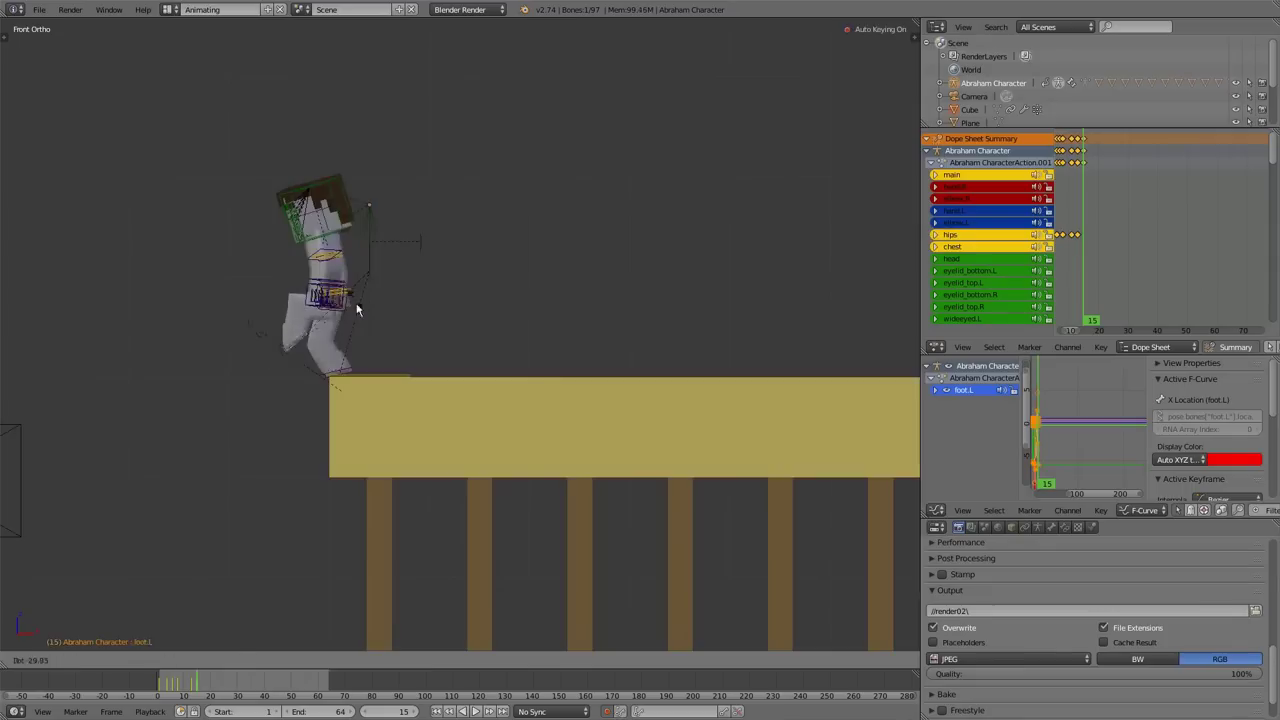
click(185, 686)
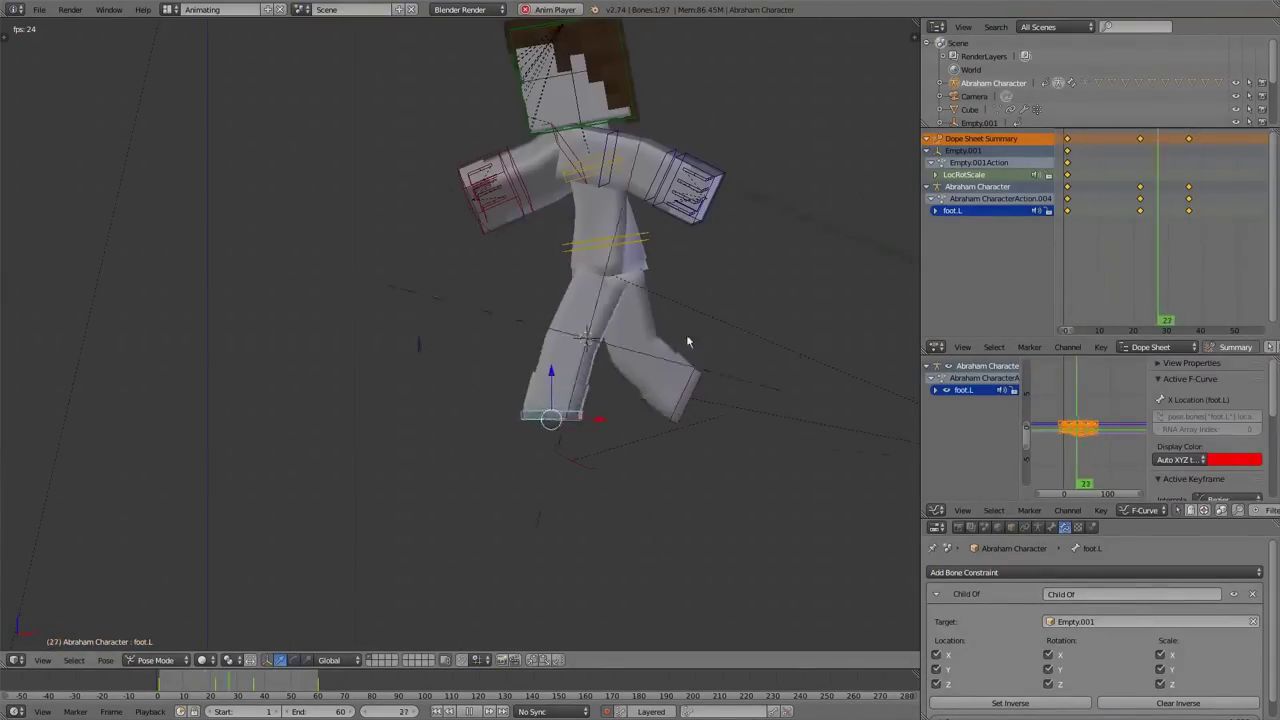
- Play back the animation with Alt+A to review it
key(alt+a)
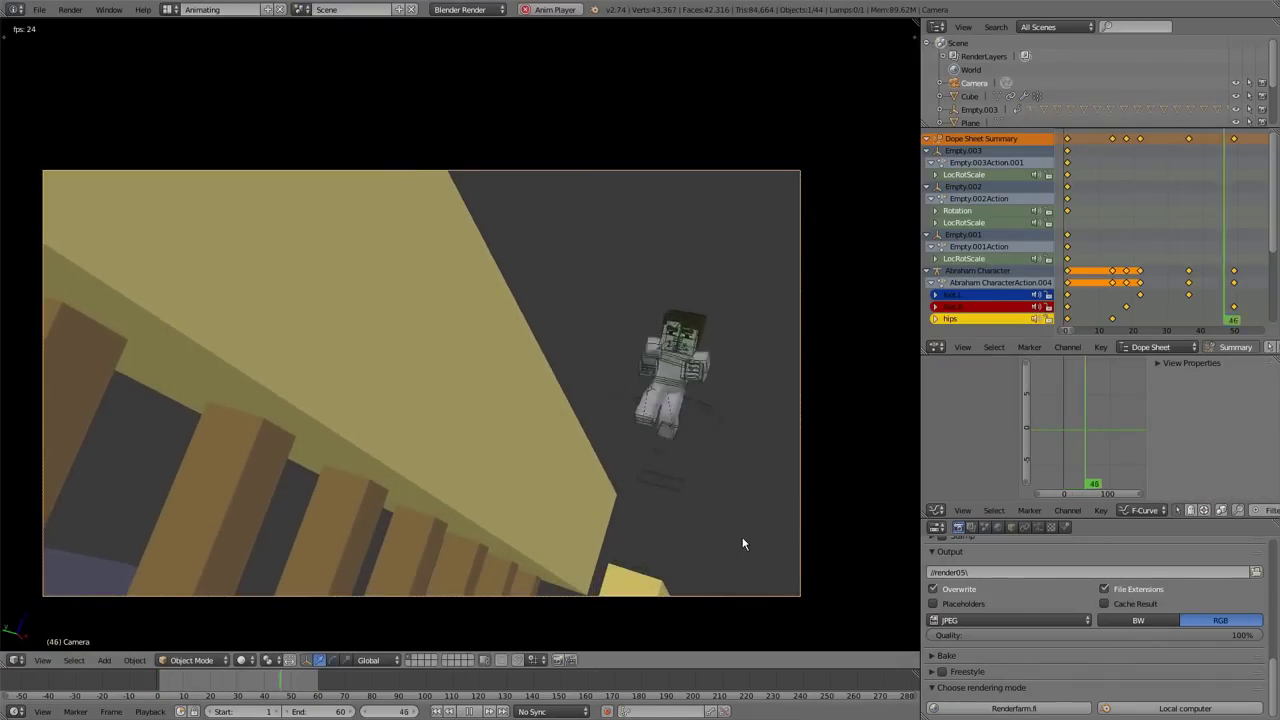
- Render the current frame with F12
key(F12)
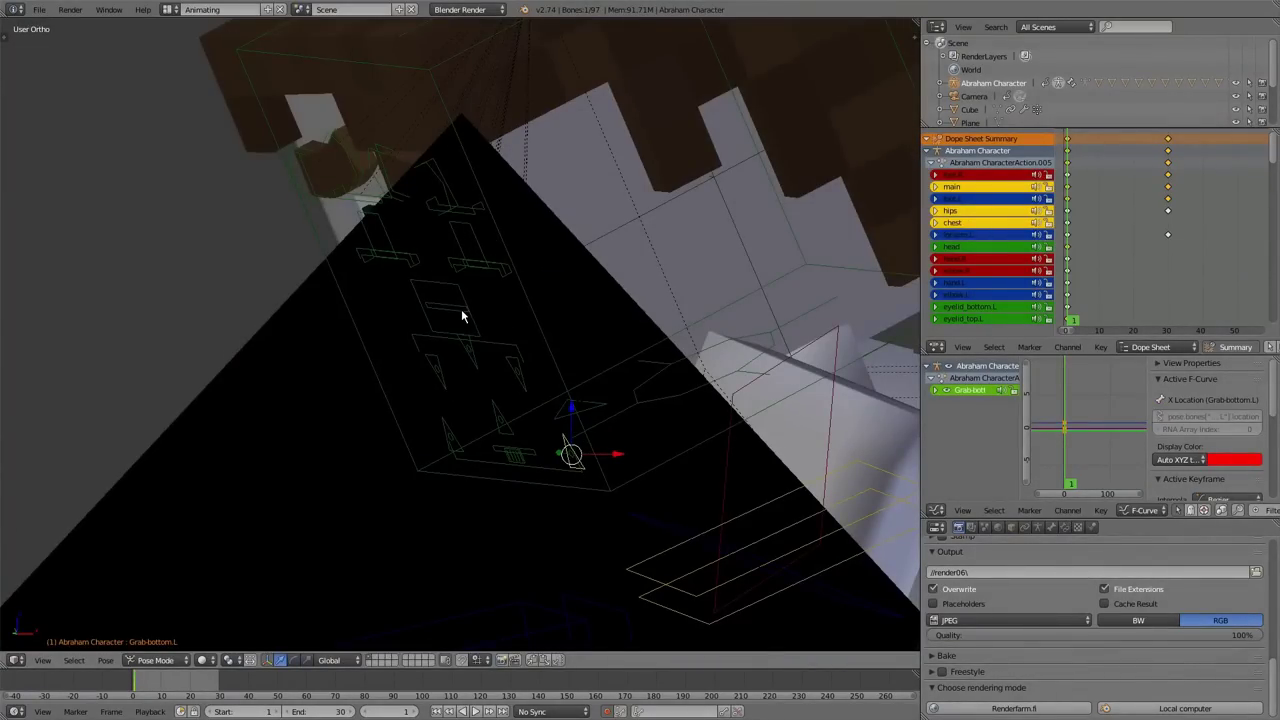
- View the character from the front and return to frame 1
key(alt+Tab)
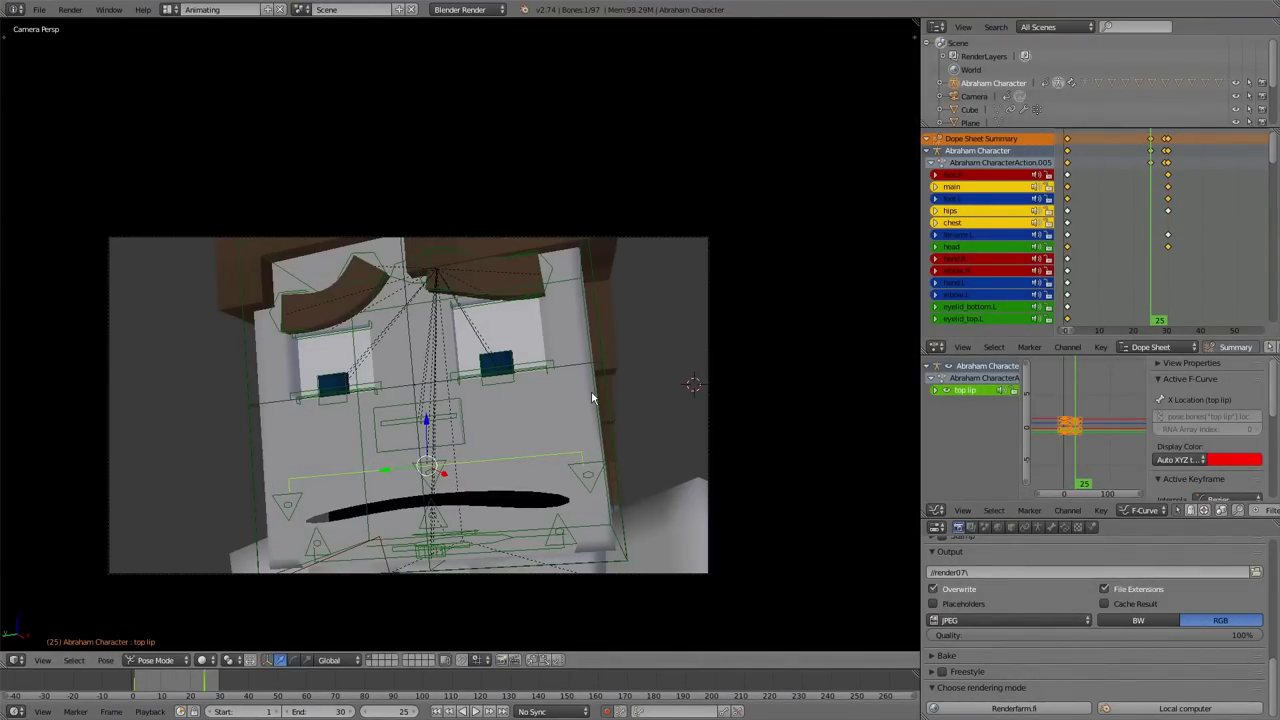
key(shift+Left)
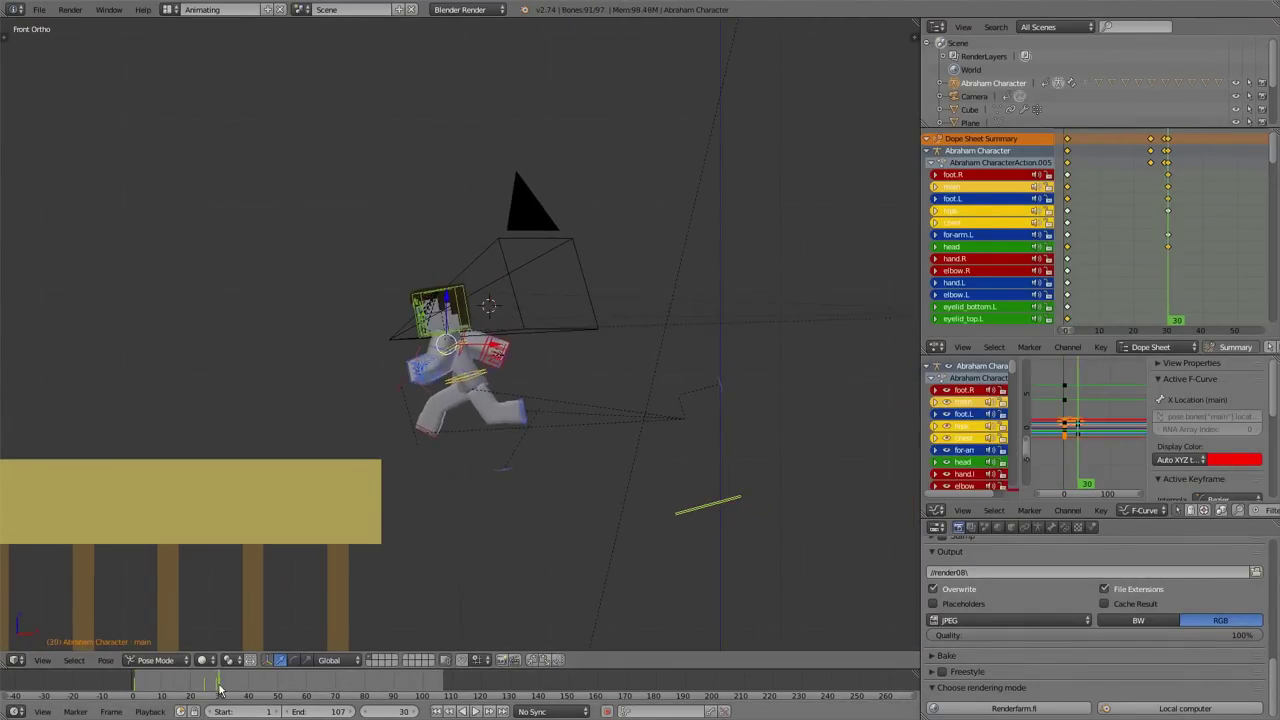
- Pose the hips, left foot and both forearm bones, checking front and side views
right_click(441, 381)
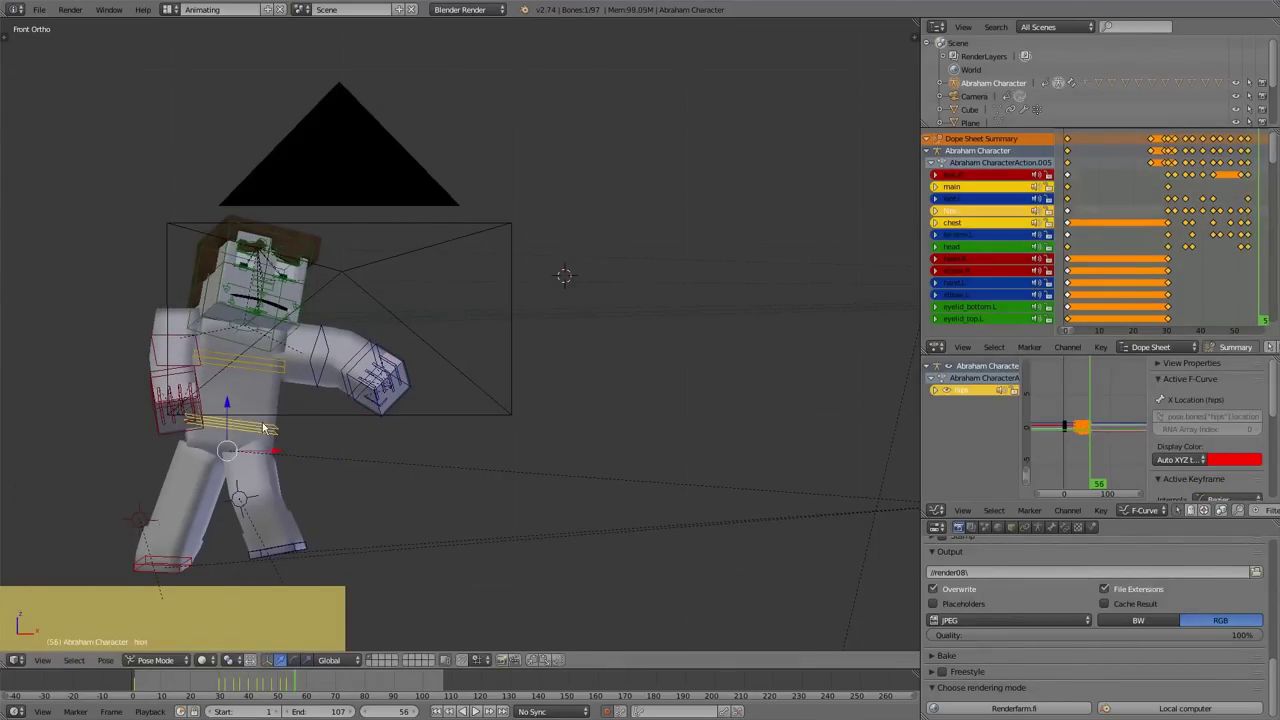
right_drag(275, 548, 323, 592)
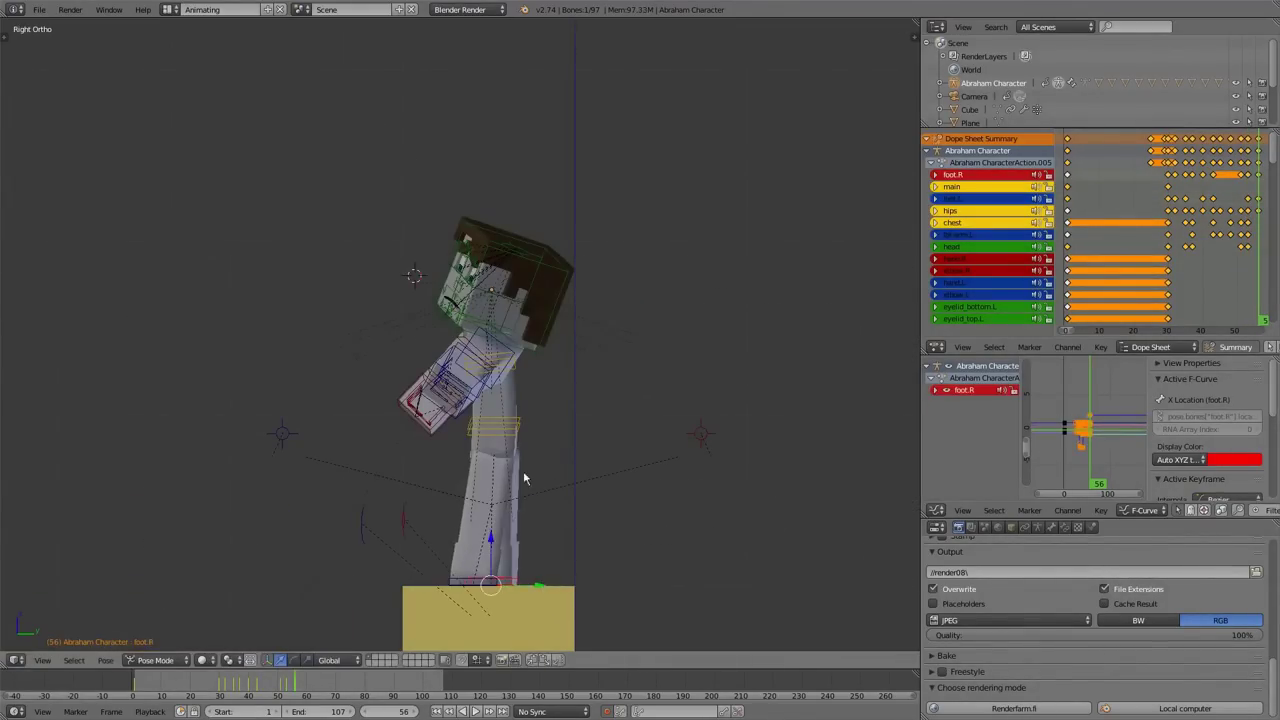
key(KP_1)
right_click(203, 364)
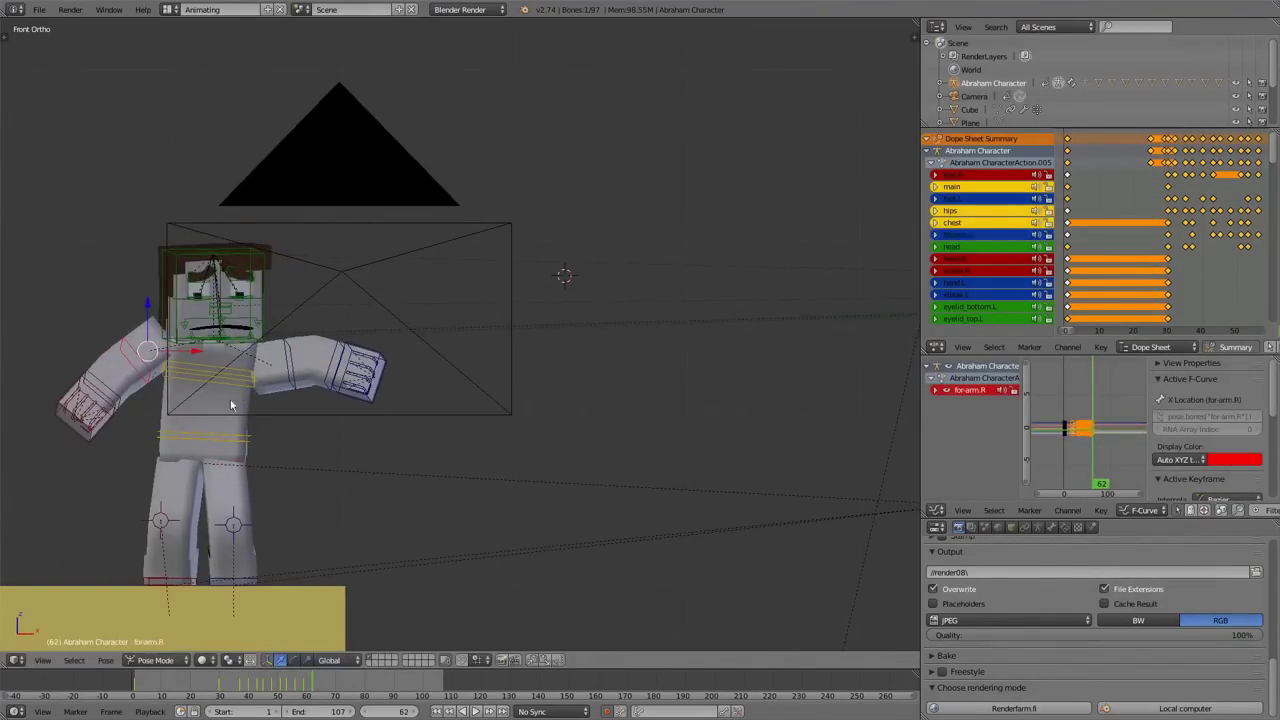
right_click(389, 423)
key(KP_3)
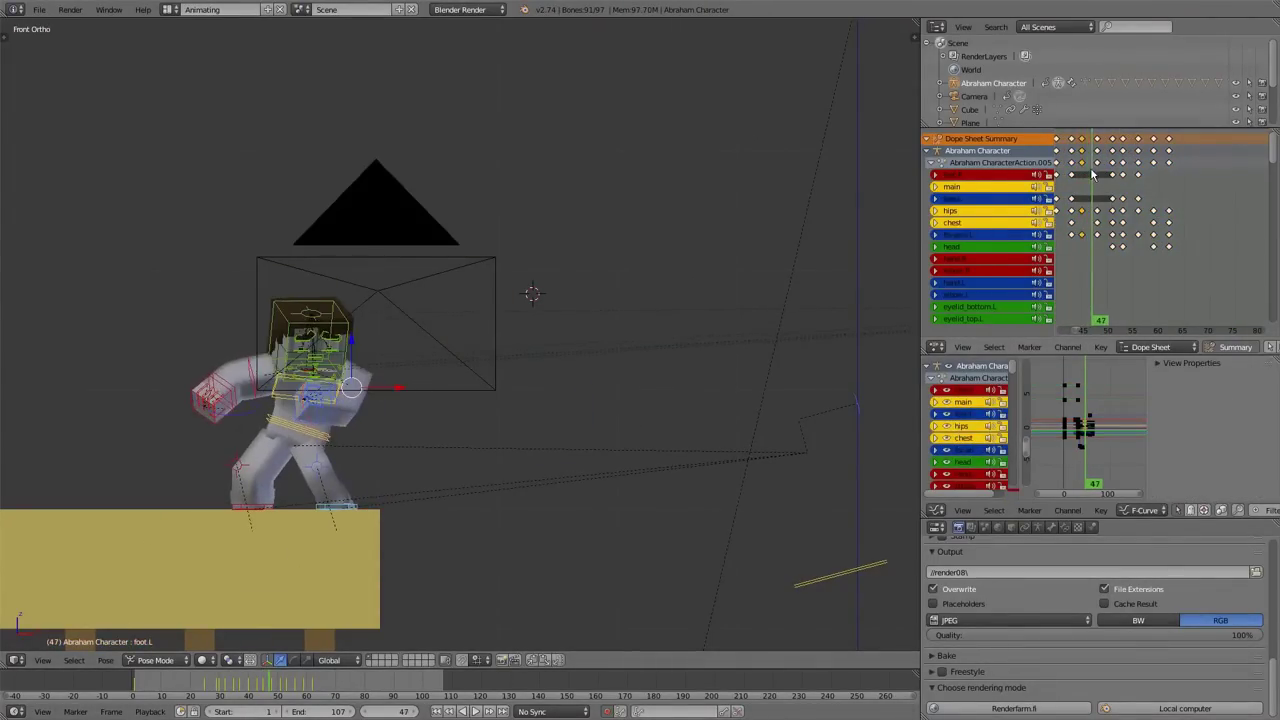
- Review the punching playback from frame 45, then select and rotate the chest bone
key(alt+a)
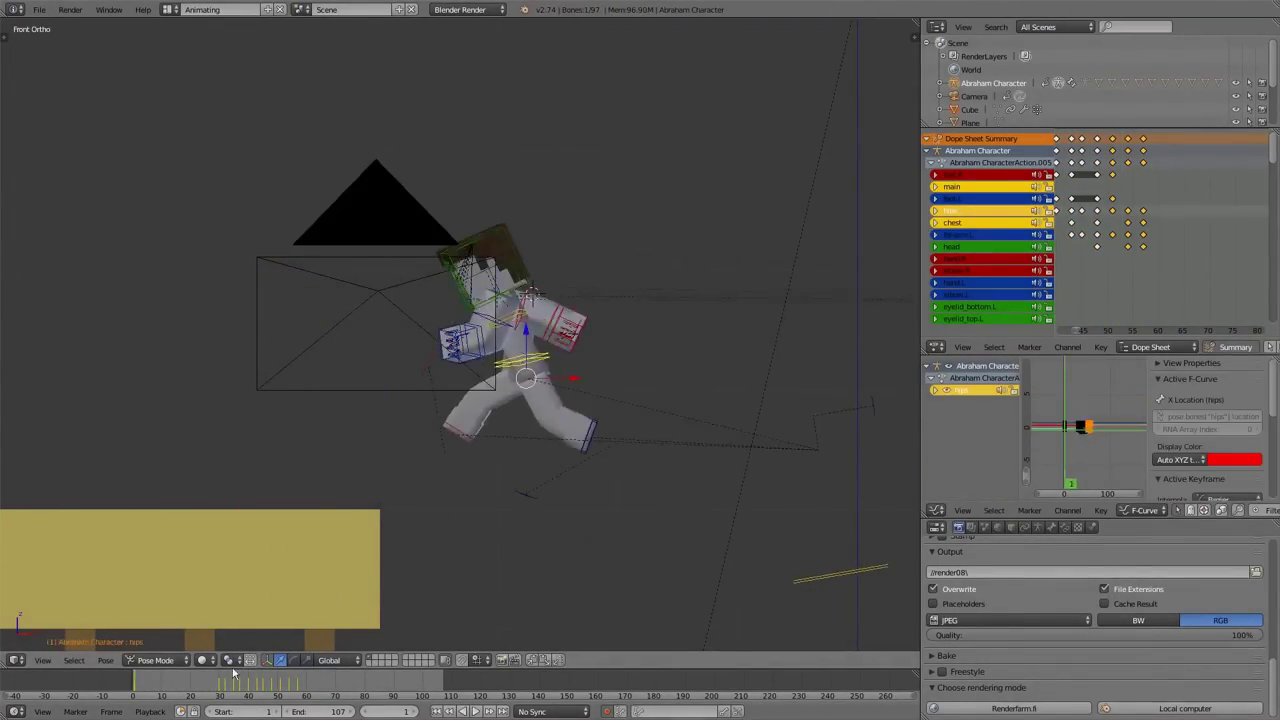
key(alt+a)
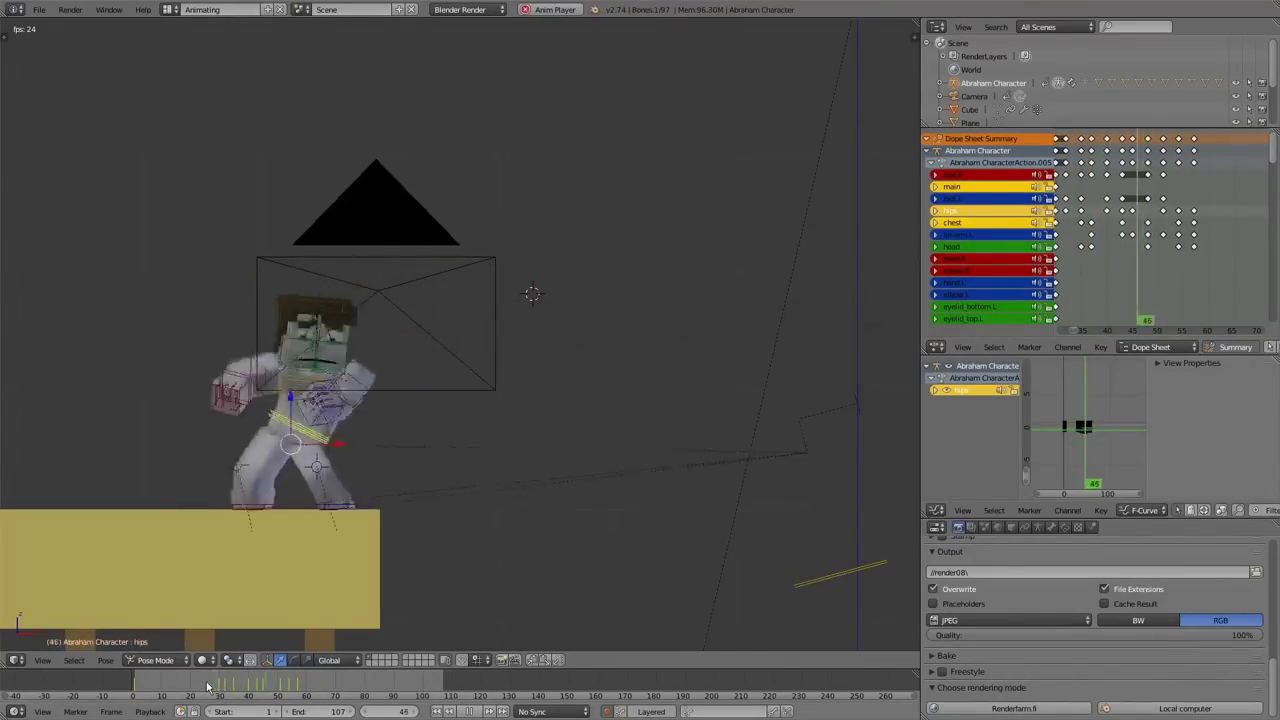
key(alt+a)
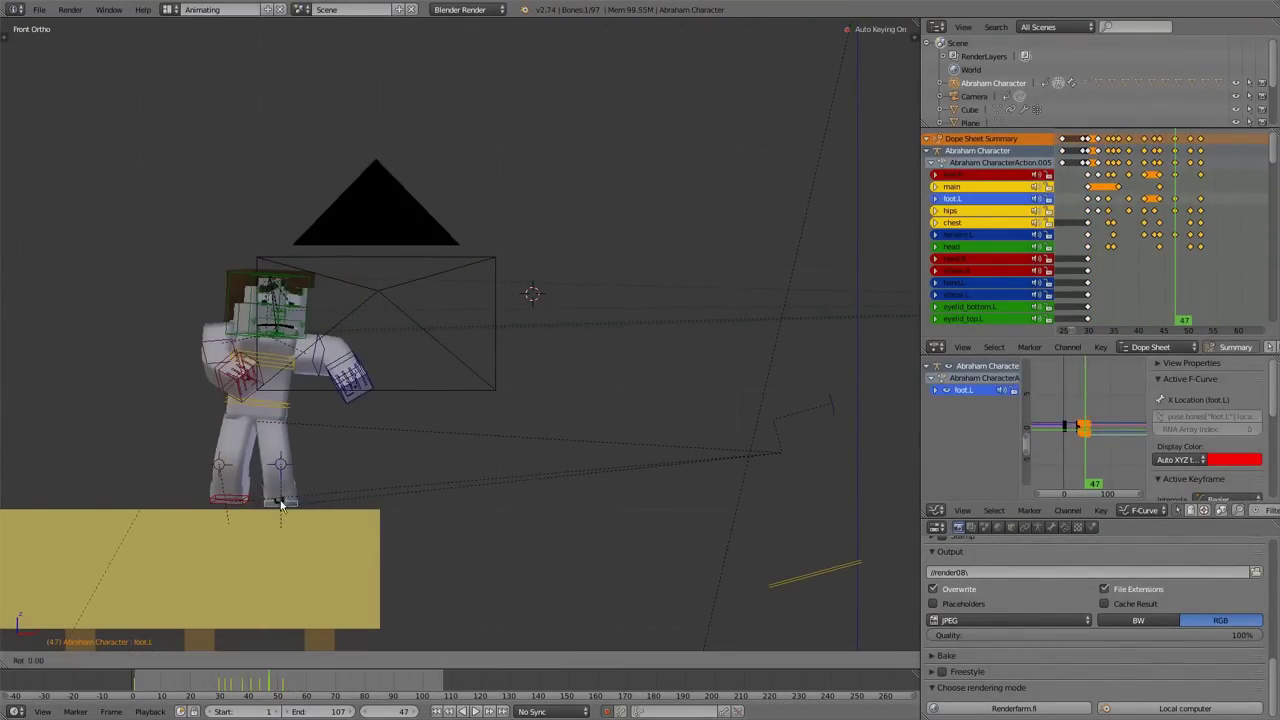
click(263, 686)
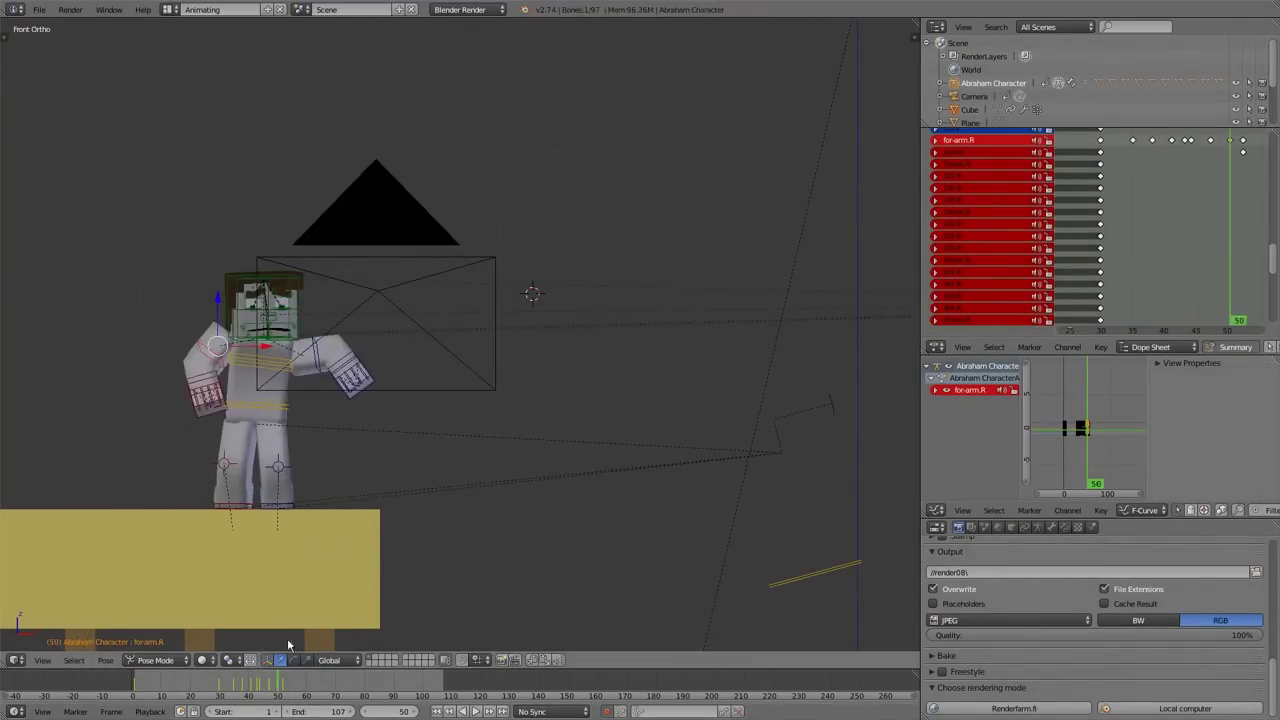
key(alt+a)
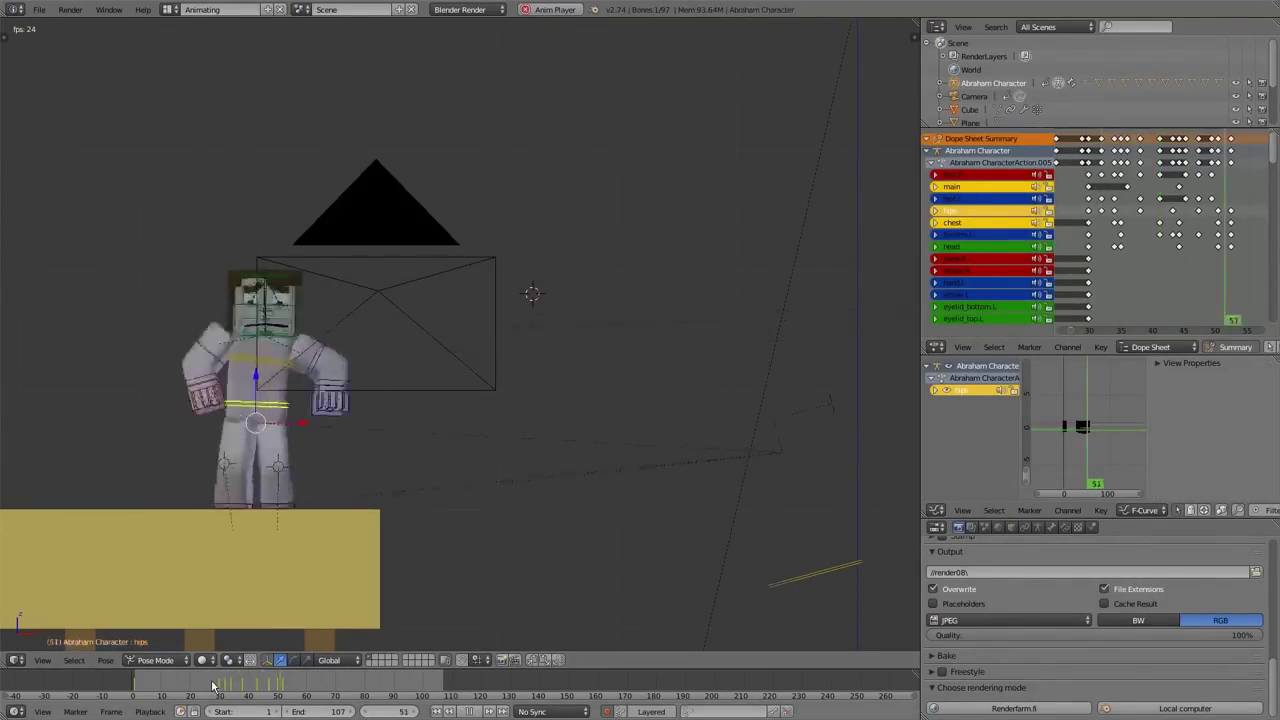
key(alt+a)
right_click(309, 348)
key(r)
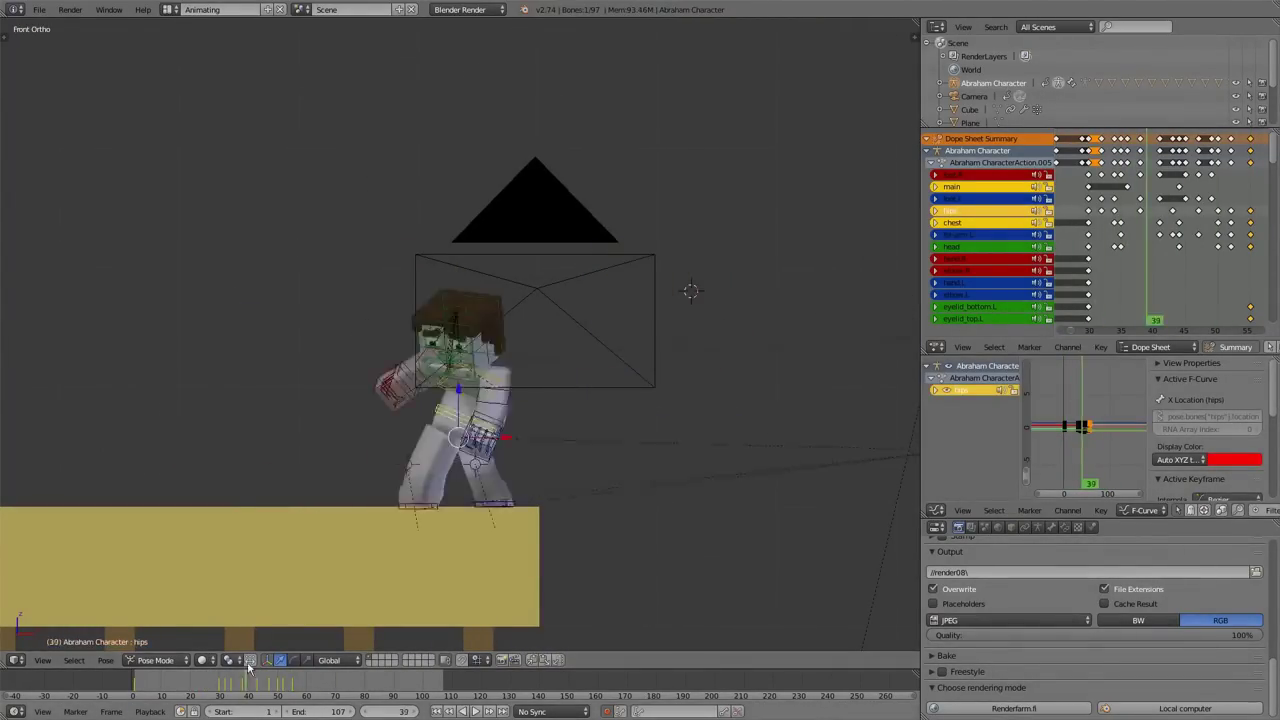
click(255, 688)
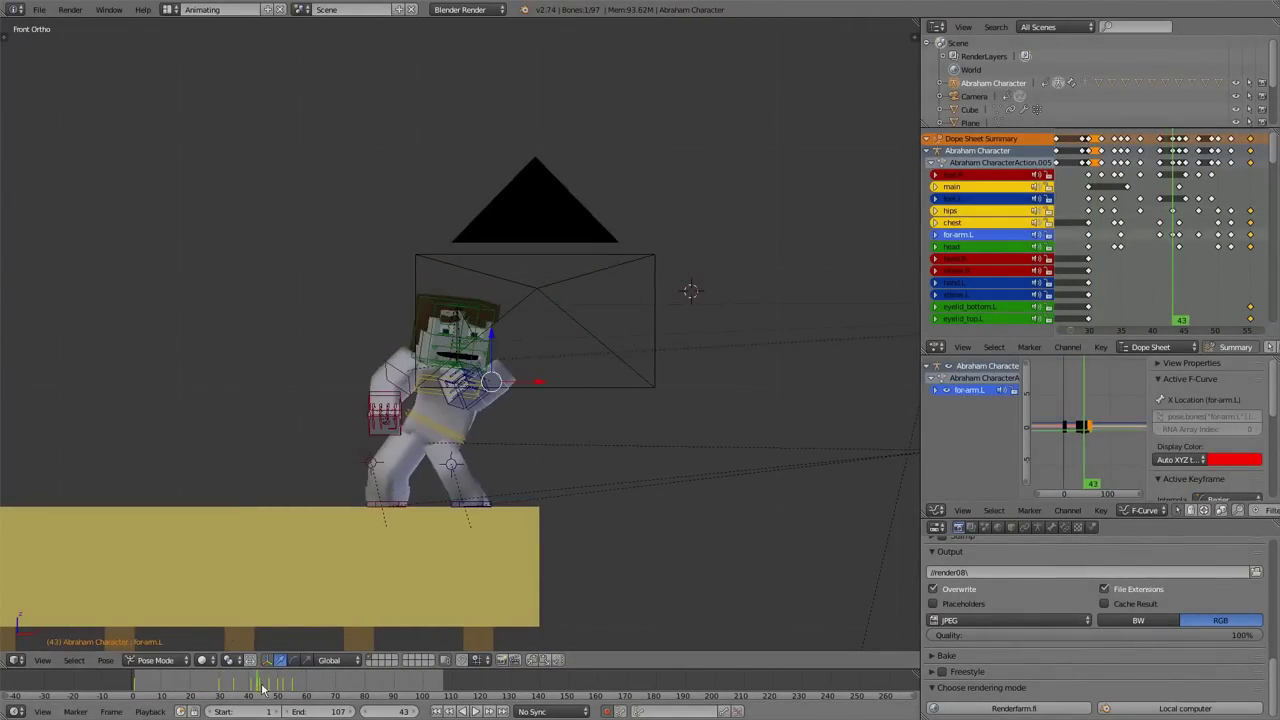
key(alt+a)
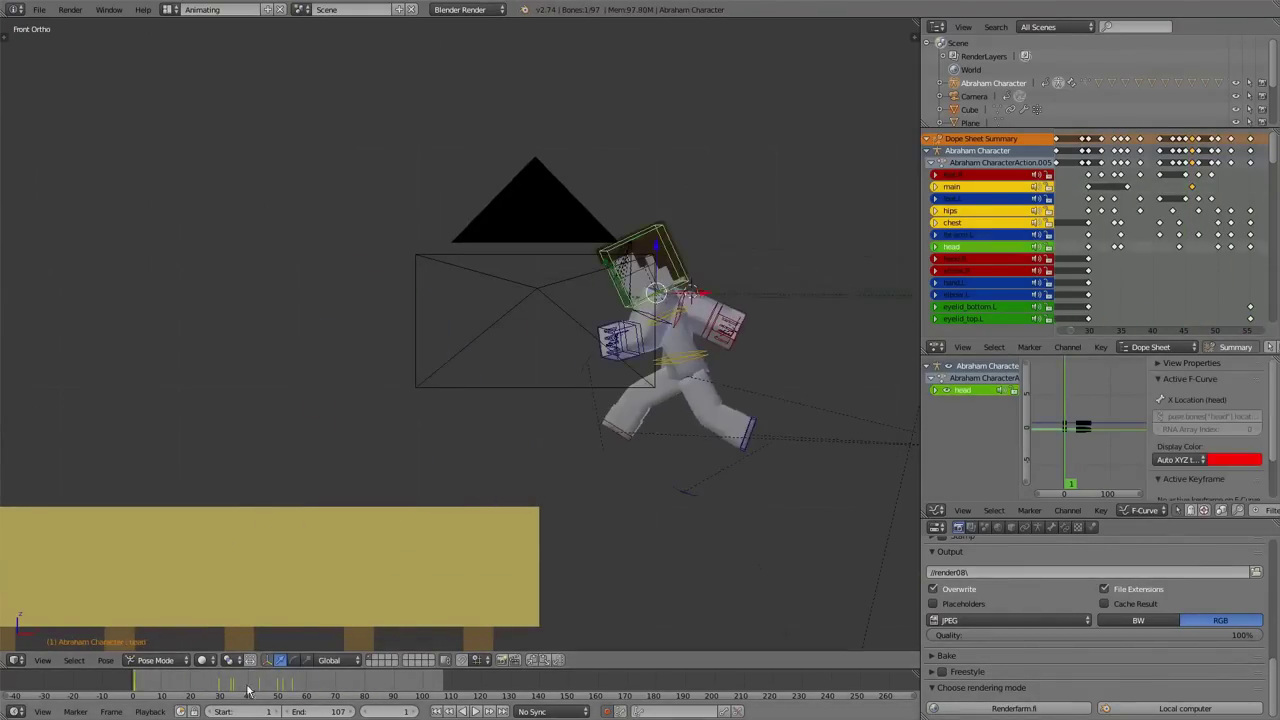
key(alt+a)
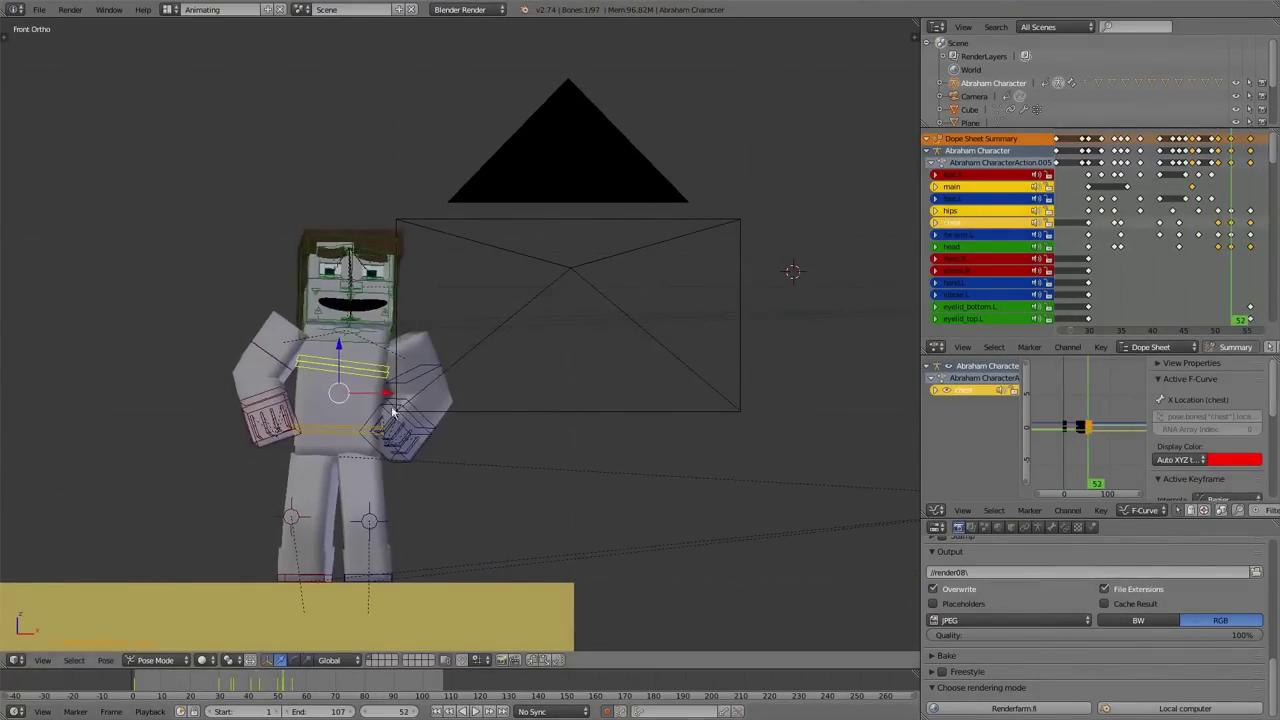
click(262, 690)
scroll(426, 334, down, 2)
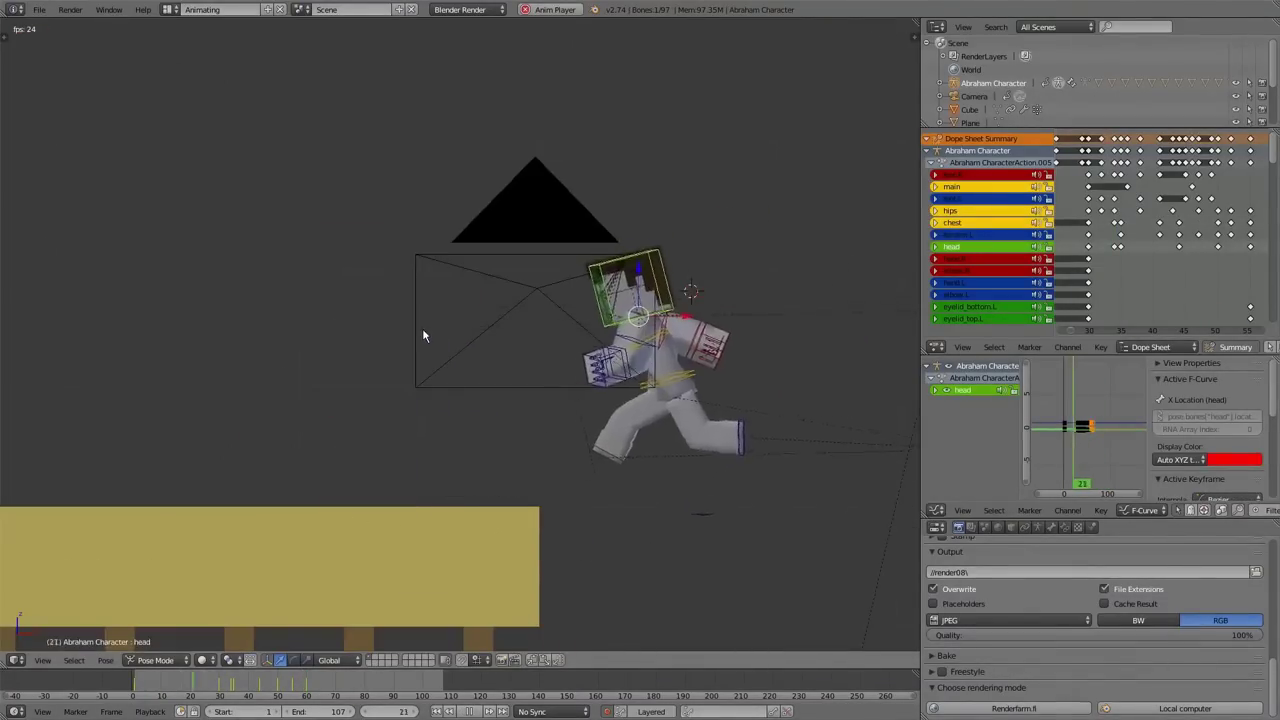
click(248, 686)
drag(248, 685, 276, 686)
scroll(329, 332, up, 5)
right_click(329, 332)
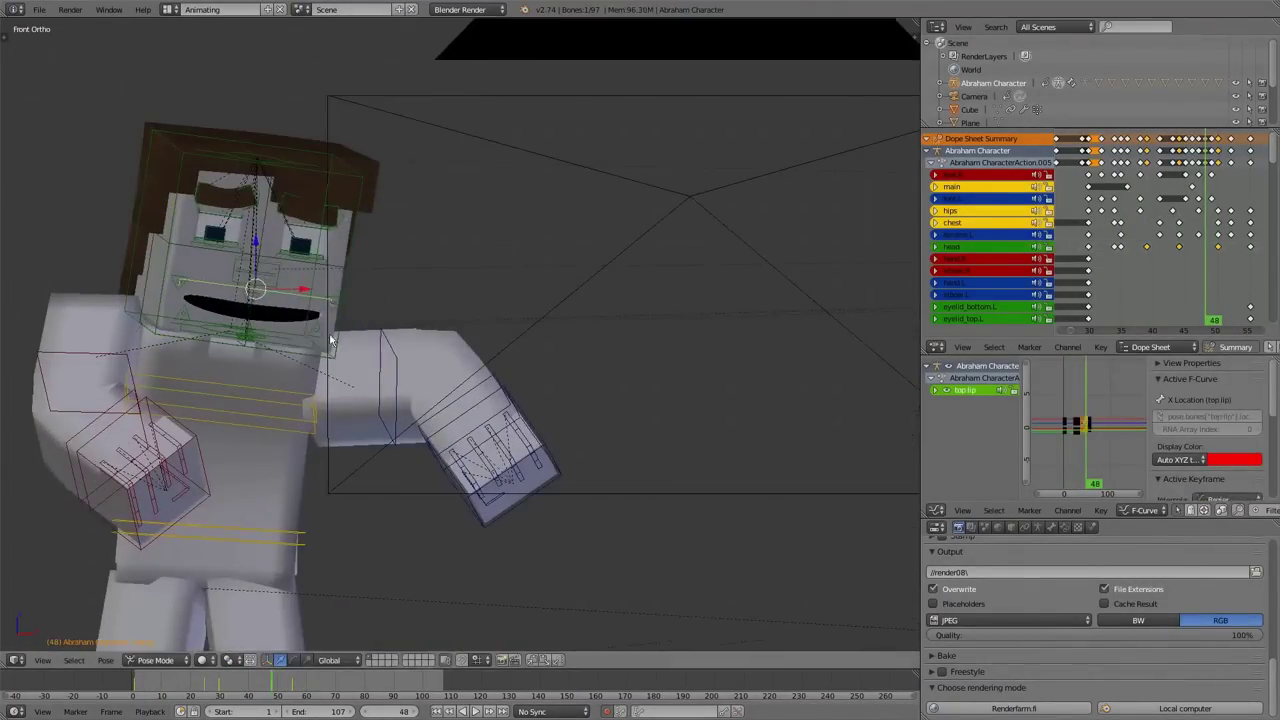
key(alt+a)
scroll(201, 326, down, 5)
scroll(469, 408, down, 5)
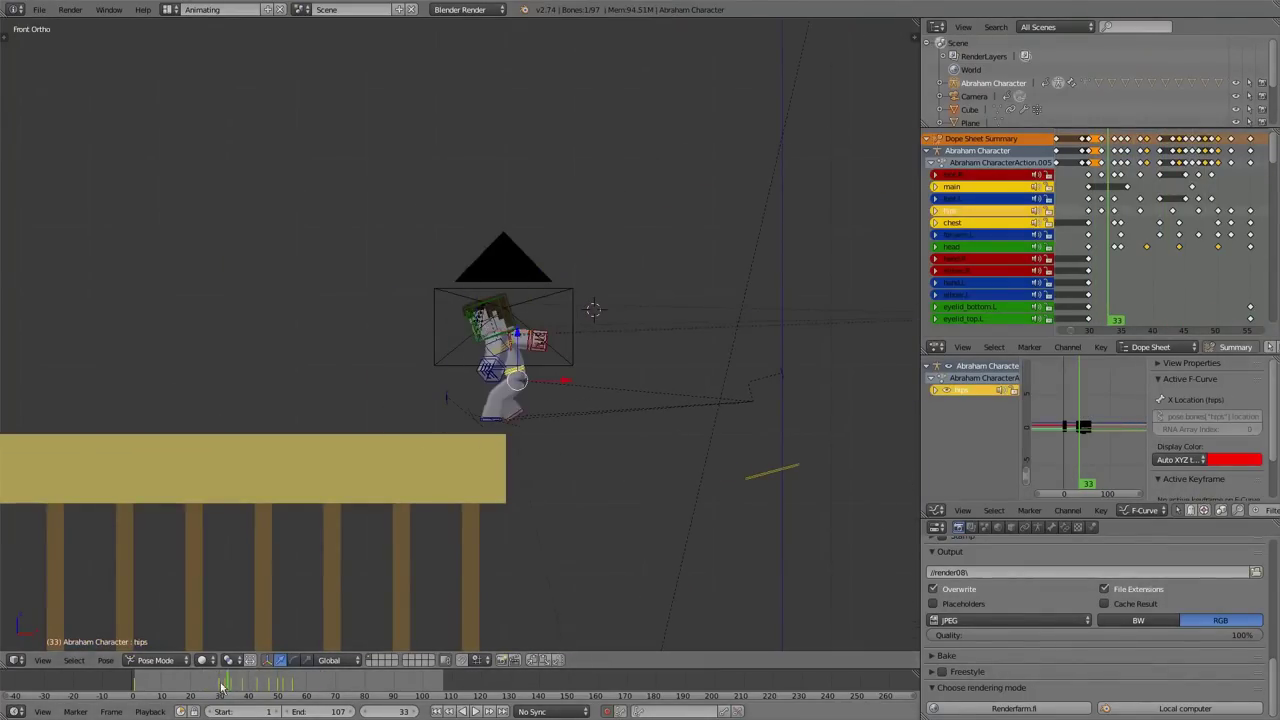
scroll(314, 573, up, 3)
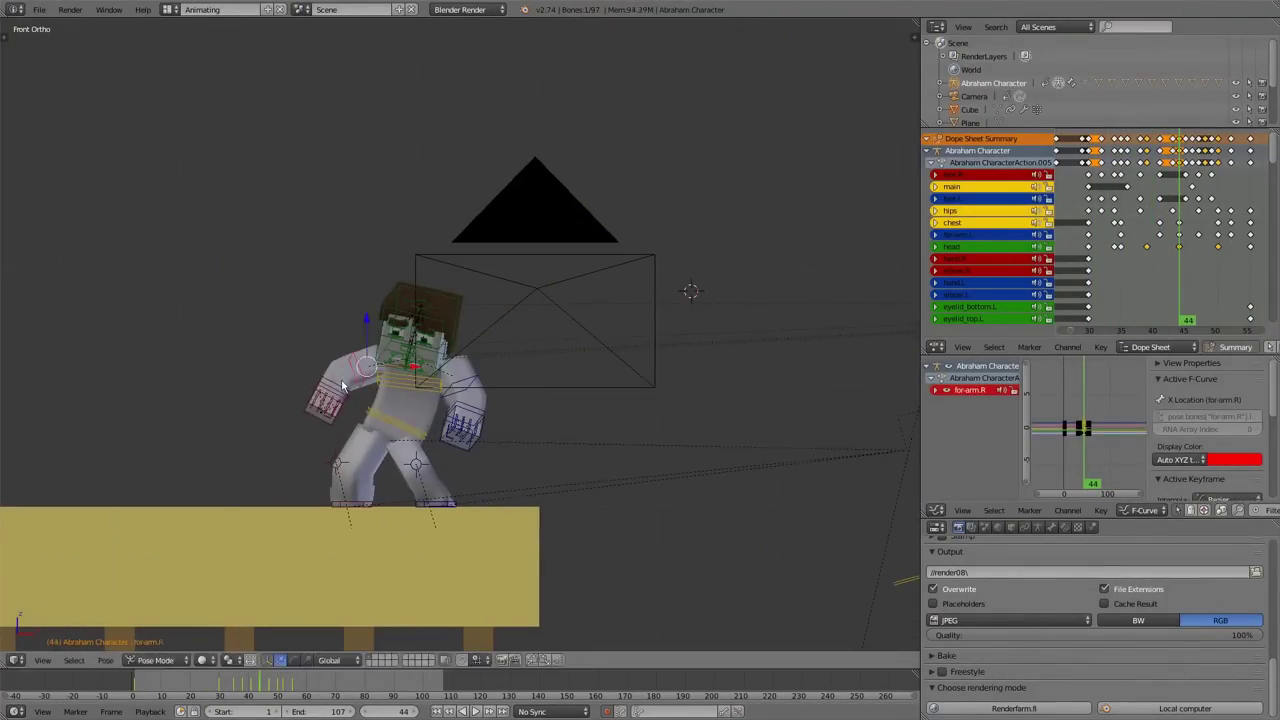
right_click(345, 375)
key(alt+a)
click(270, 686)
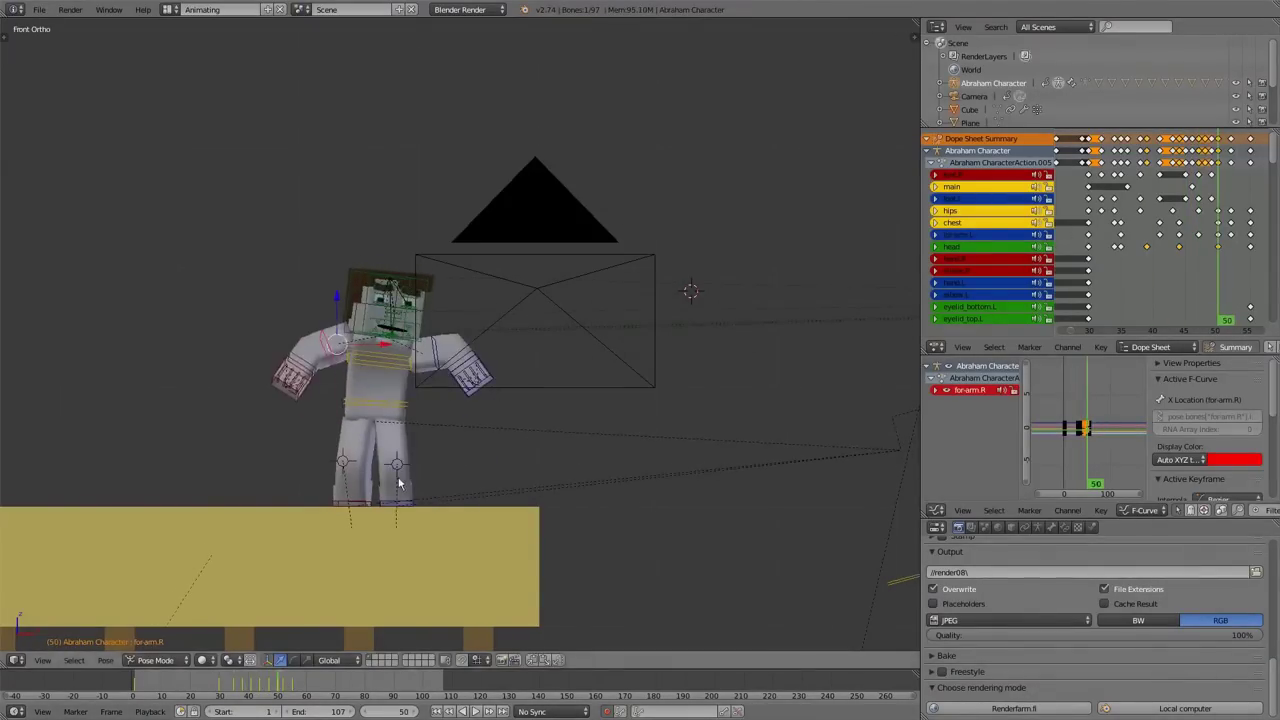
key(Left)
key(Left)
key(Left)
right_click(328, 383)
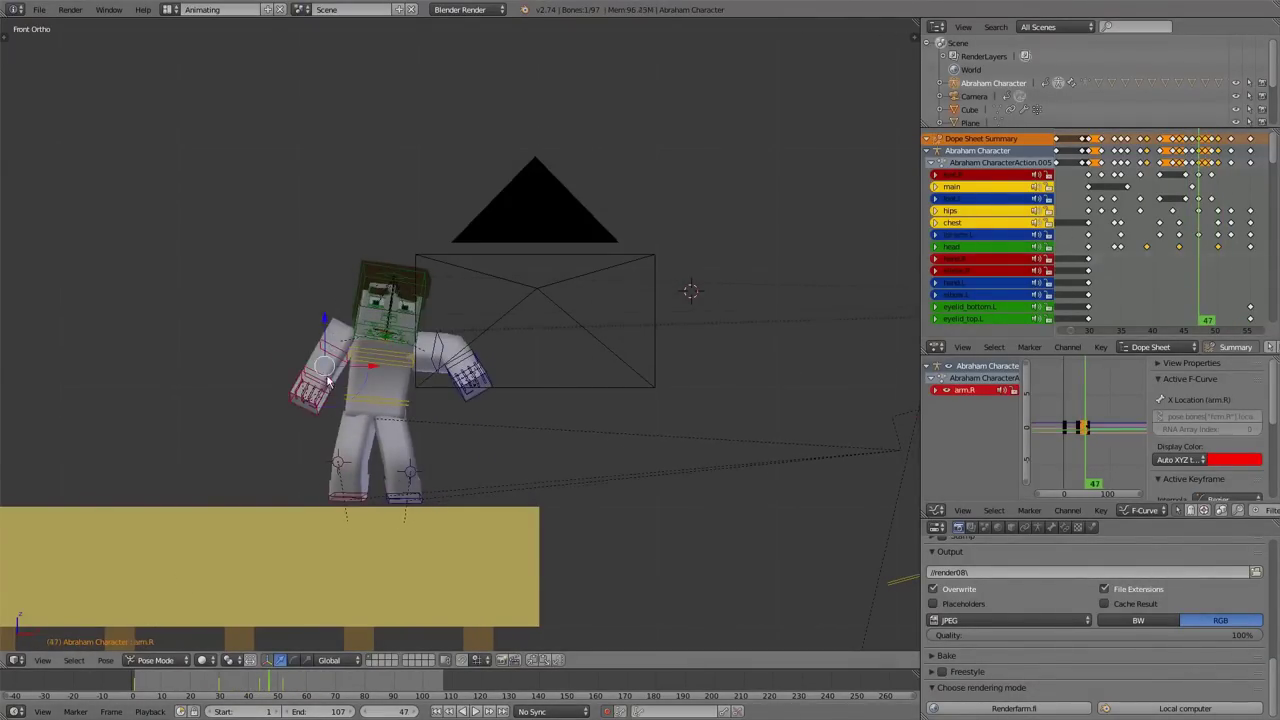
key(alt+a)
click(263, 683)
key(alt+a)
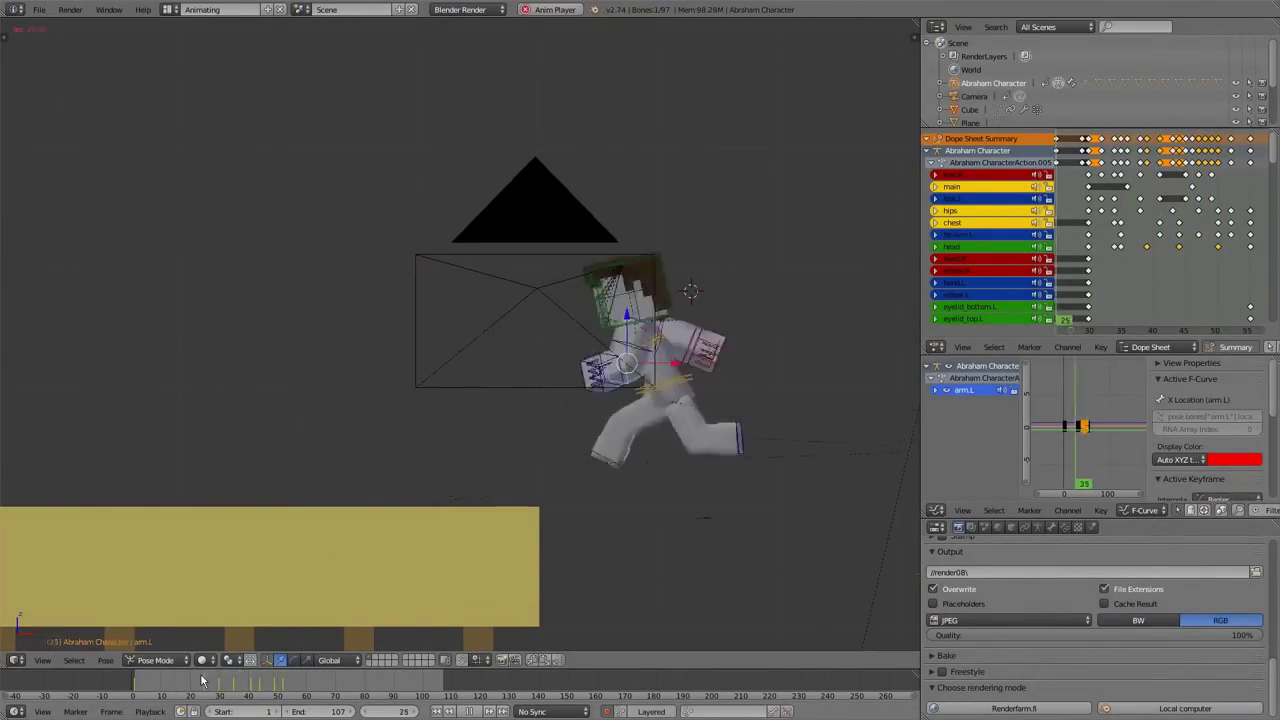
right_click(376, 480)
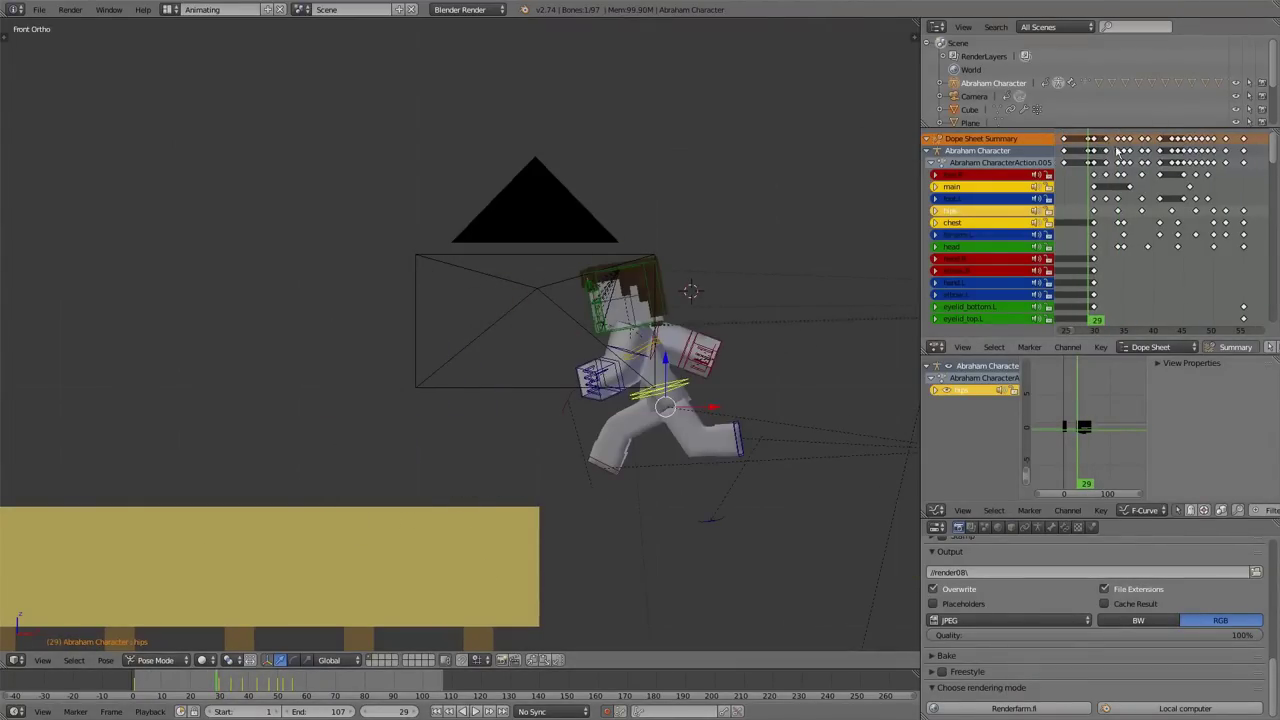
key(alt+a)
key(shift+Left)
click(268, 690)
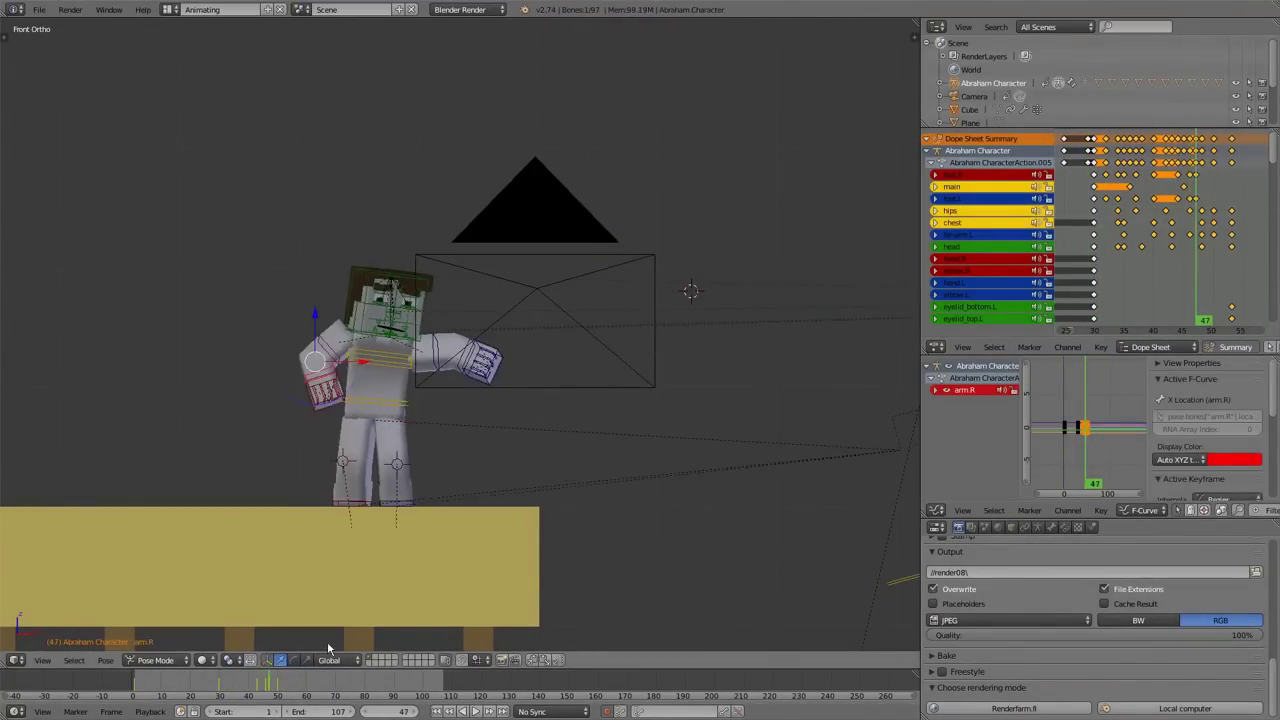
drag(268, 690, 265, 683)
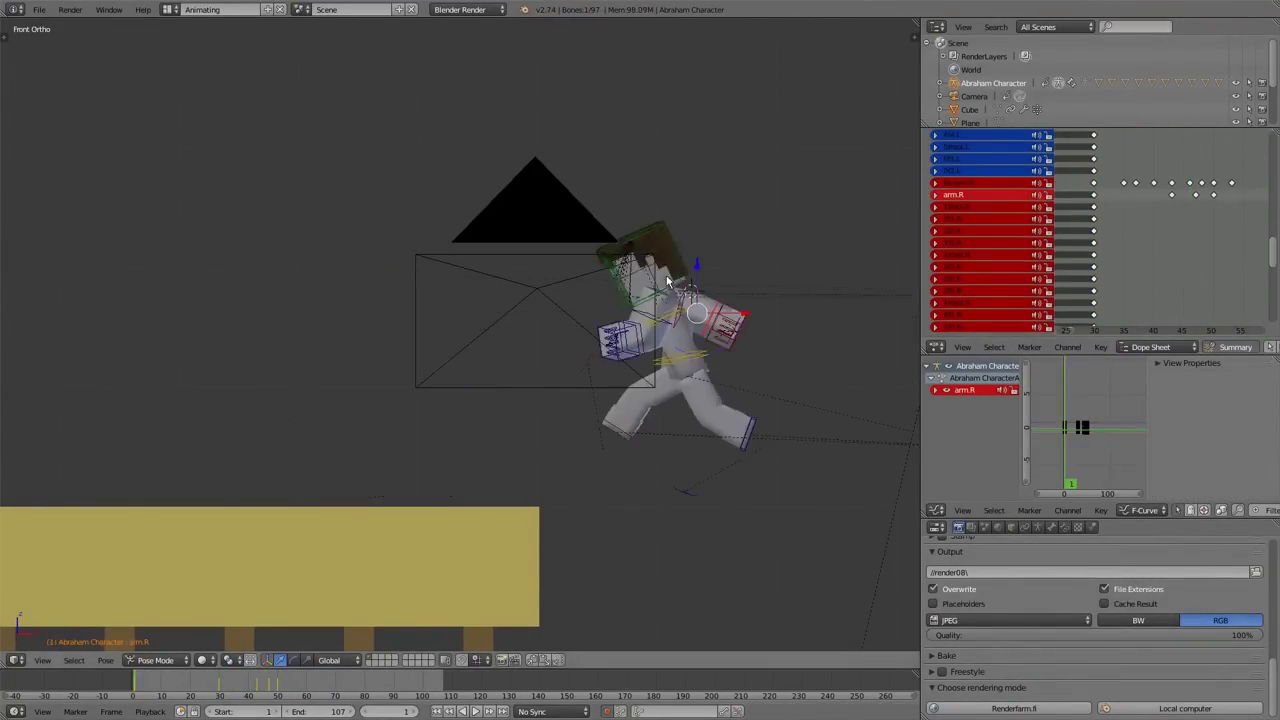
right_click(310, 385)
key(shift+Left)
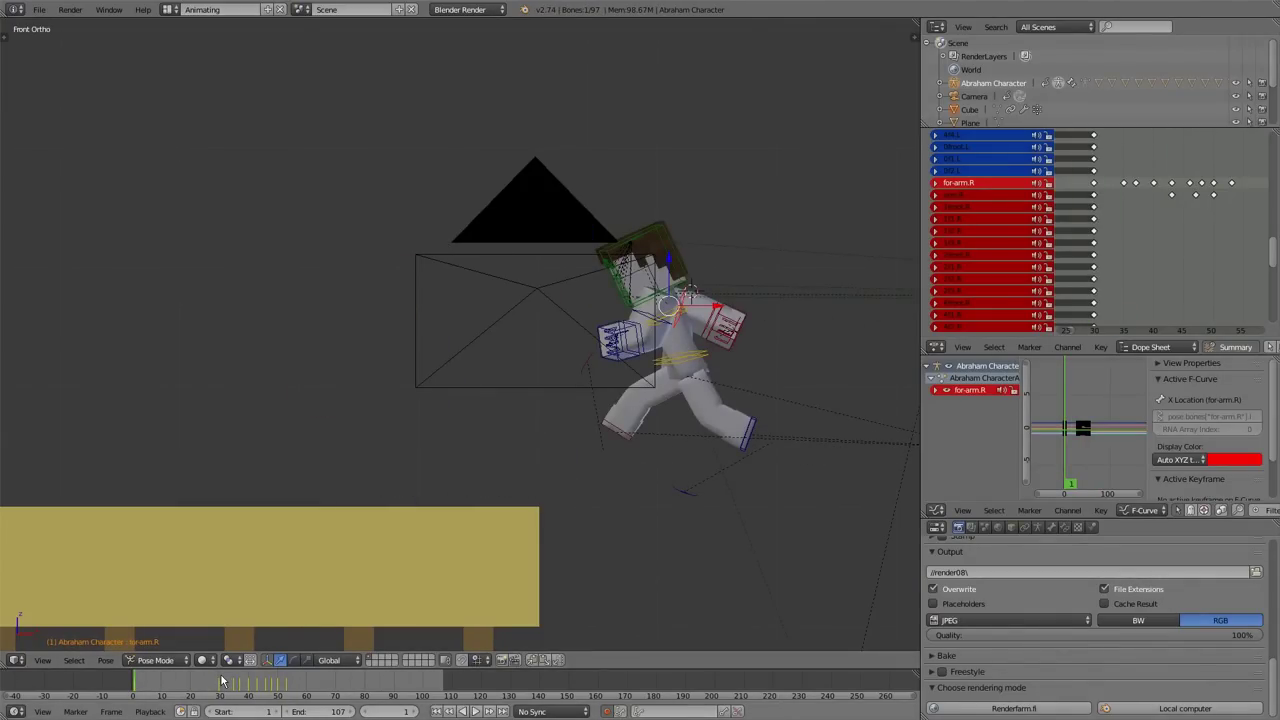
drag(222, 681, 266, 681)
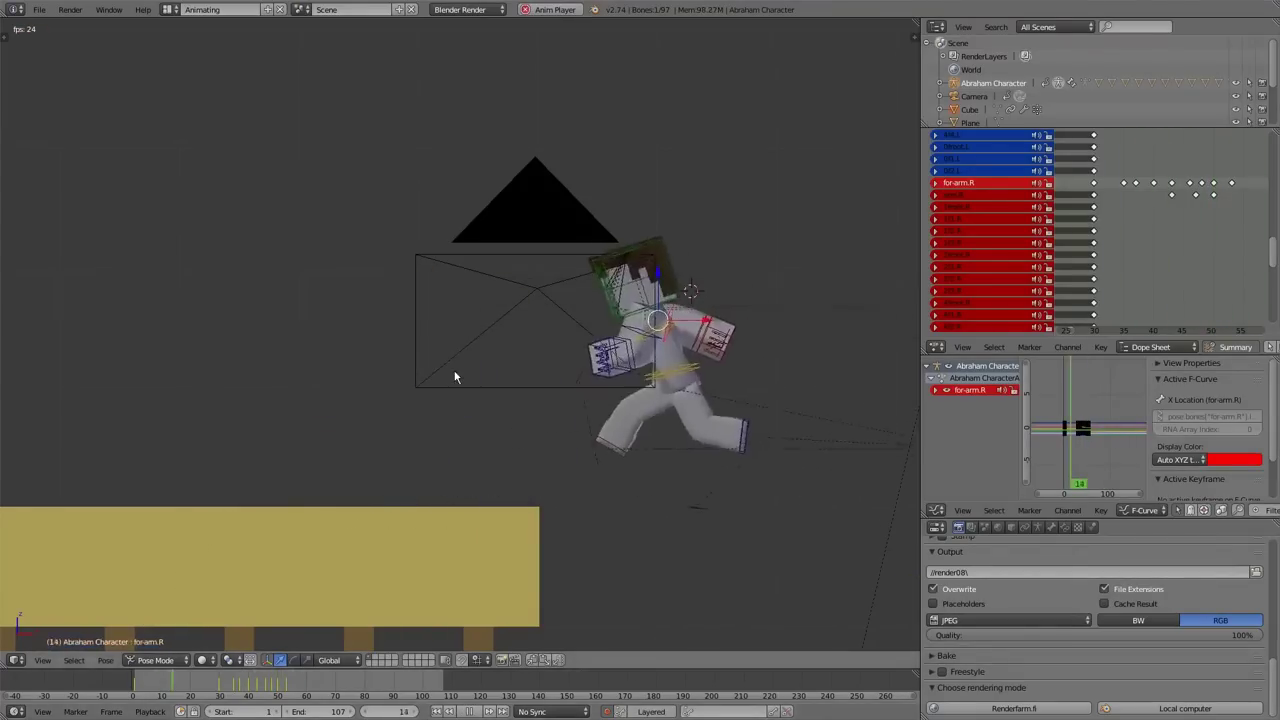
key(Escape)
key(shift+Left)
key(alt+a)
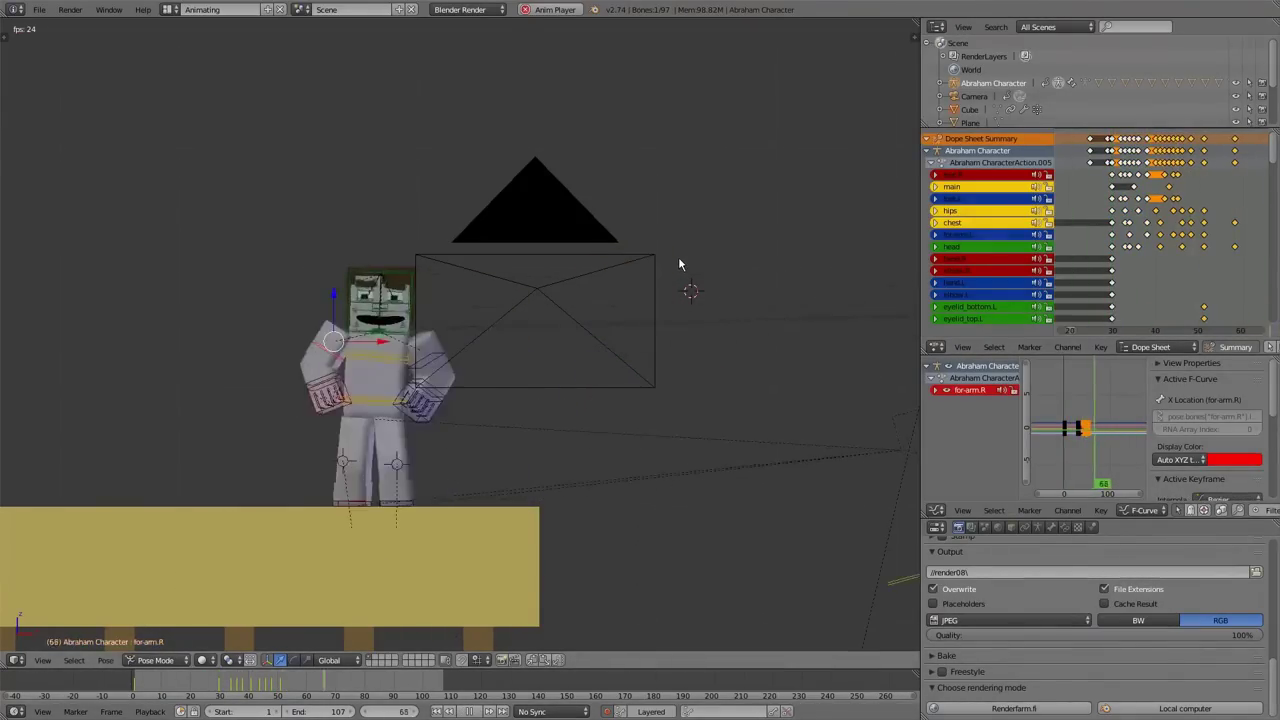
key(KP_0)
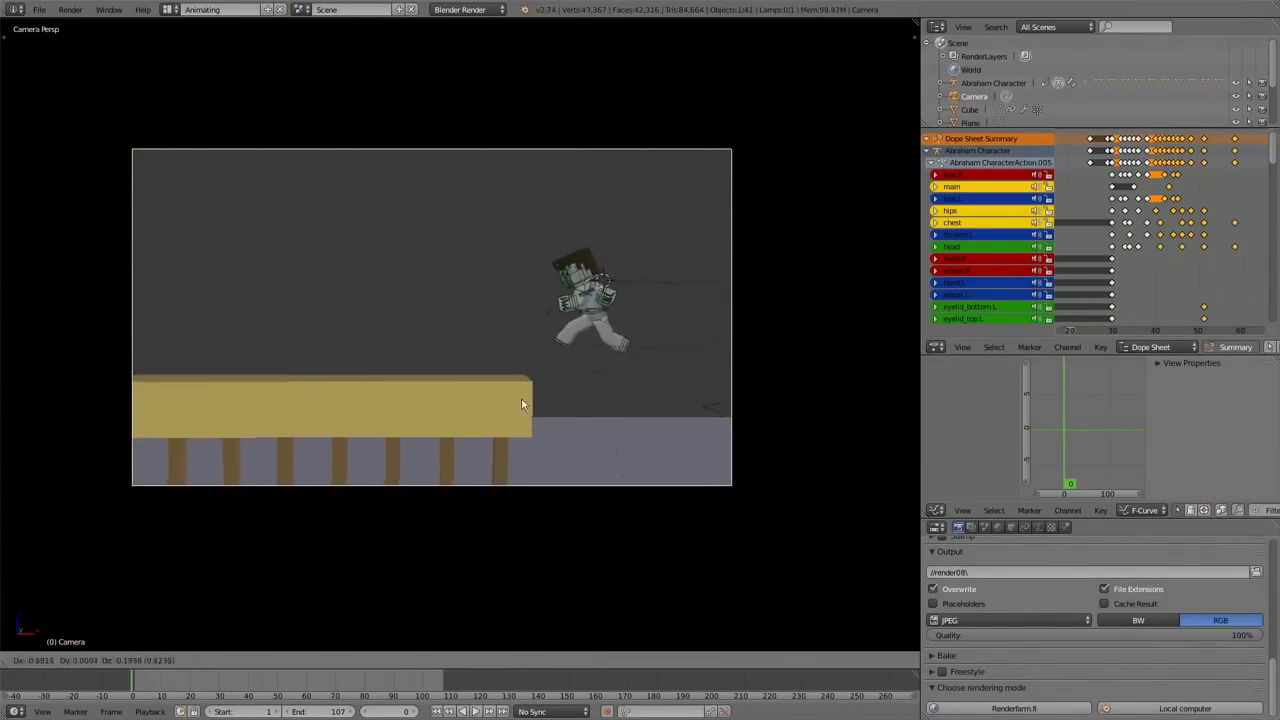
key(alt+a)
key(ctrl+Tab)
scroll(536, 268, up, 3)
key(ctrl+Tab)
right_click(536, 268)
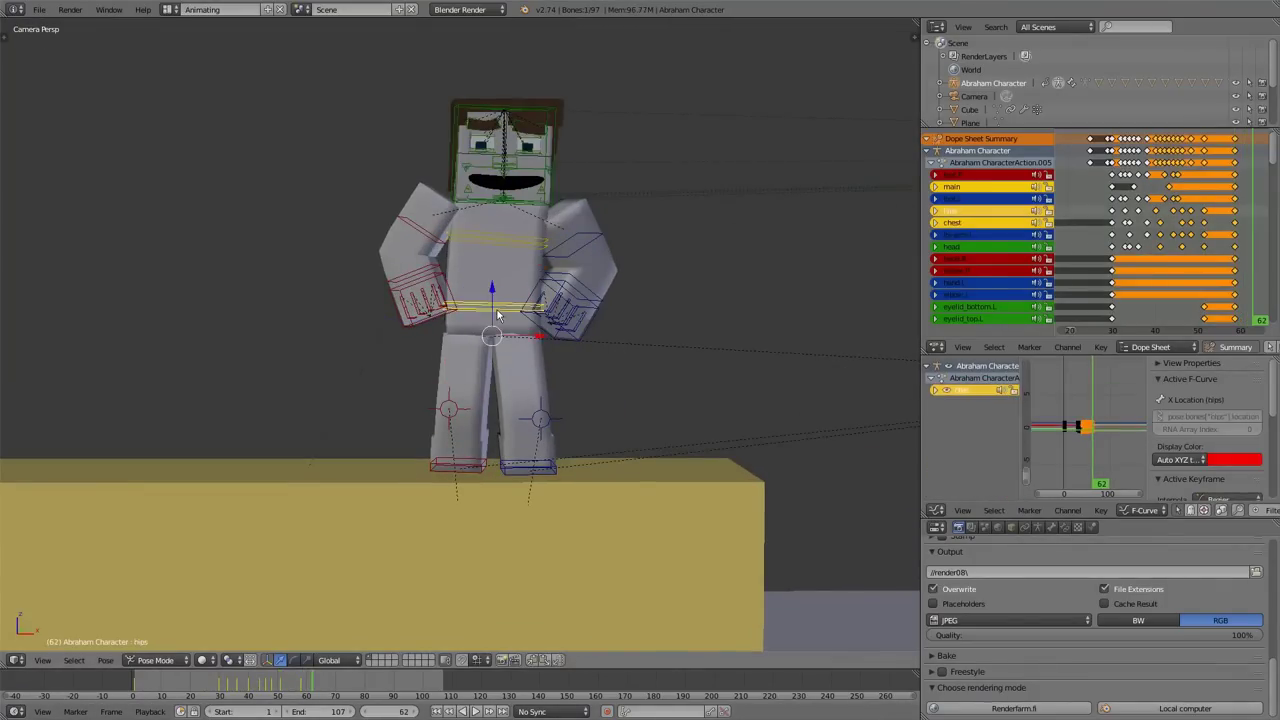
key(r)
key(r)
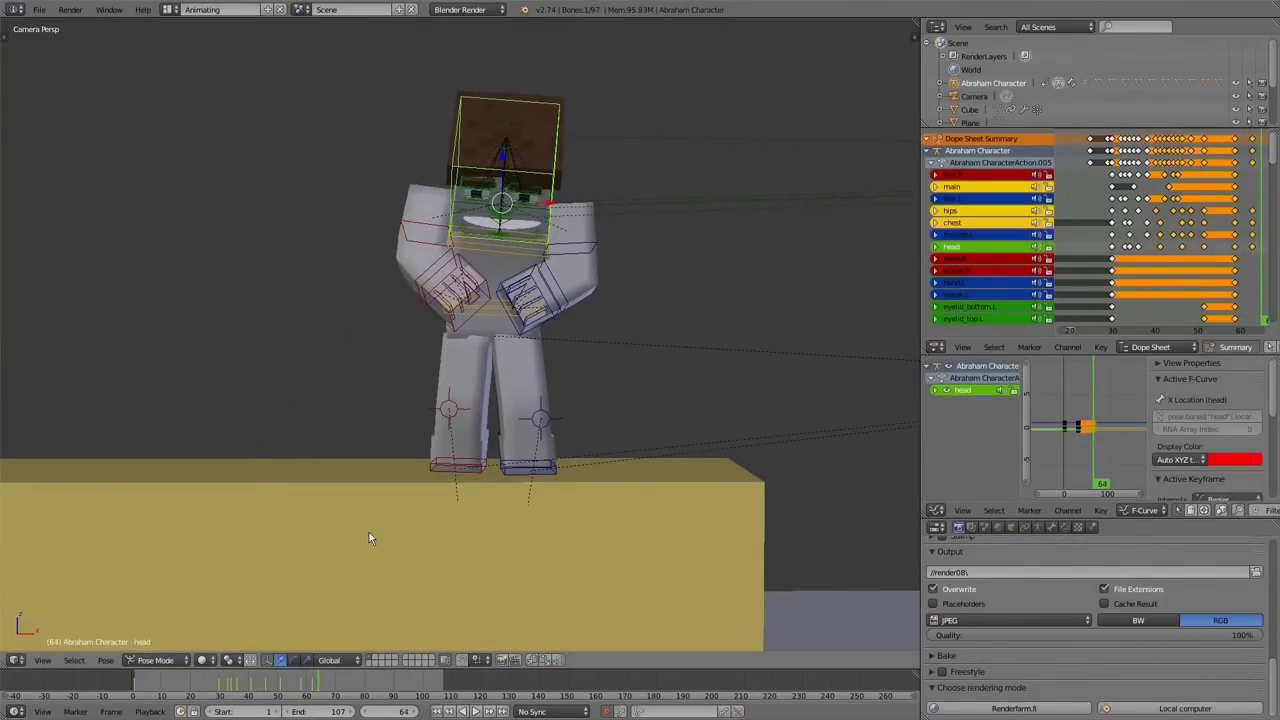
key(Right)
key(Right)
key(Right)
right_click(420, 230)
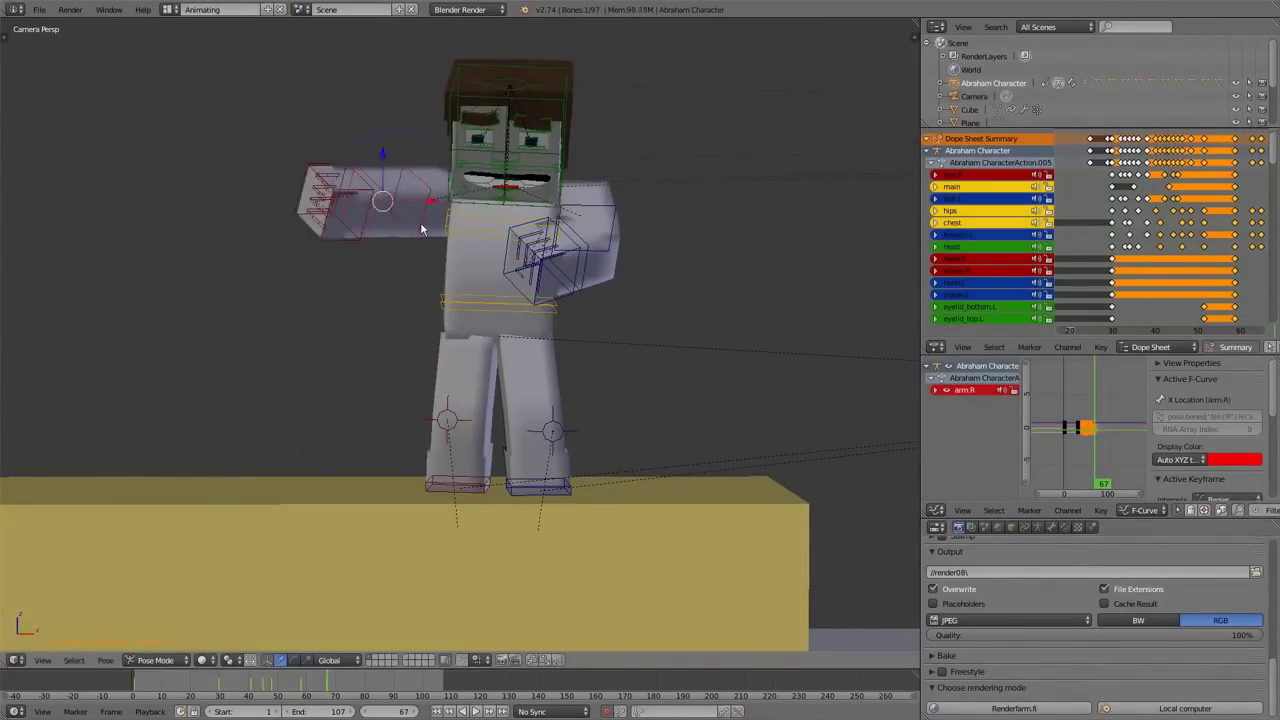
key(Right)
key(Right)
key(Right)
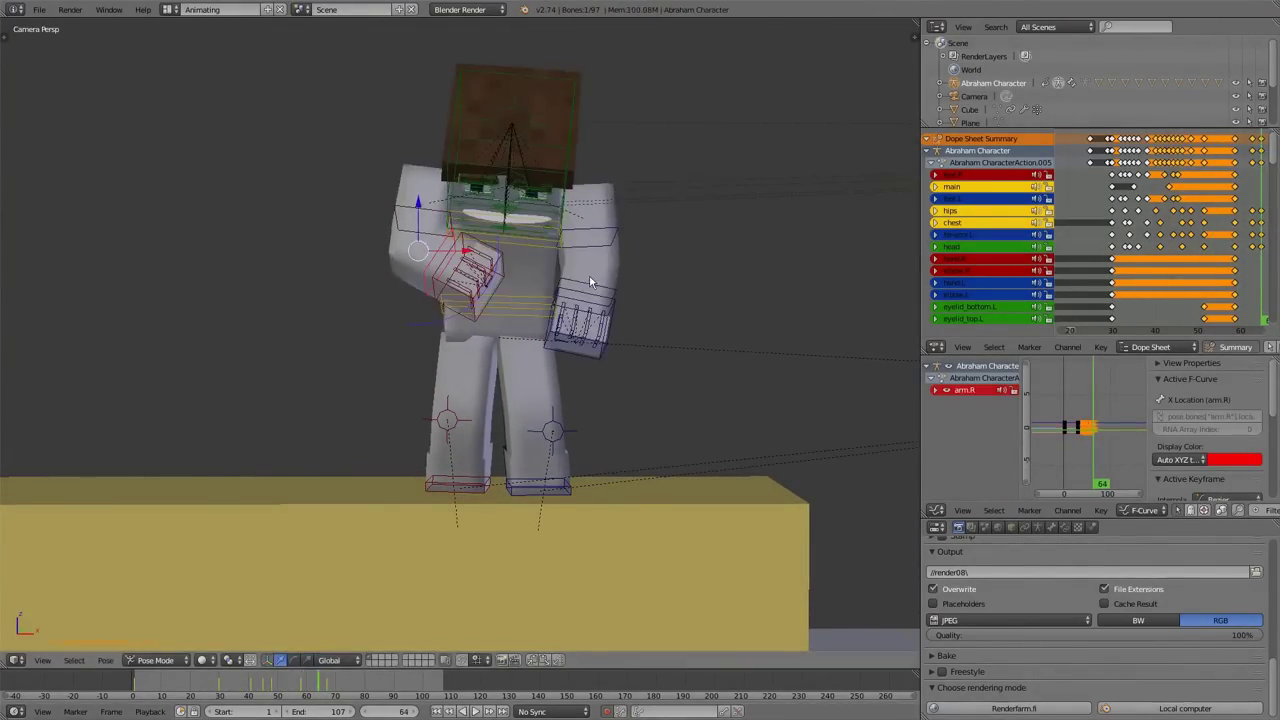
right_click(540, 220)
key(alt+a)
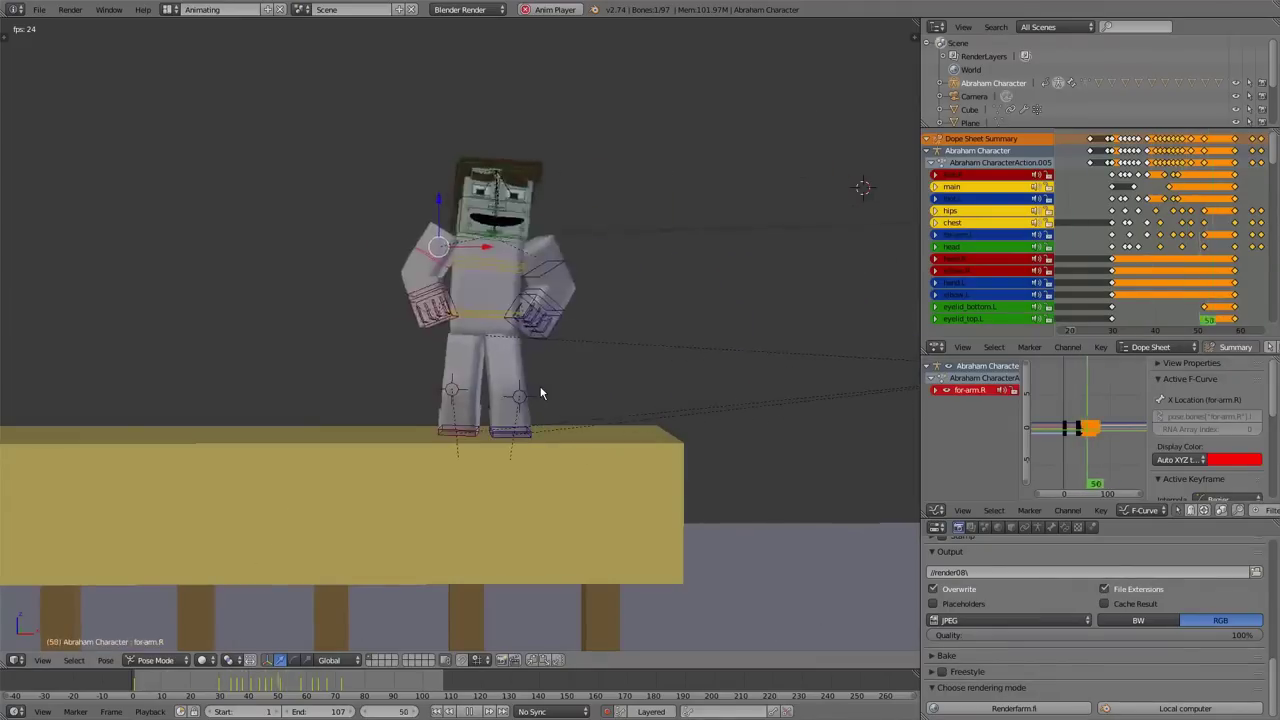
right_click(490, 175)
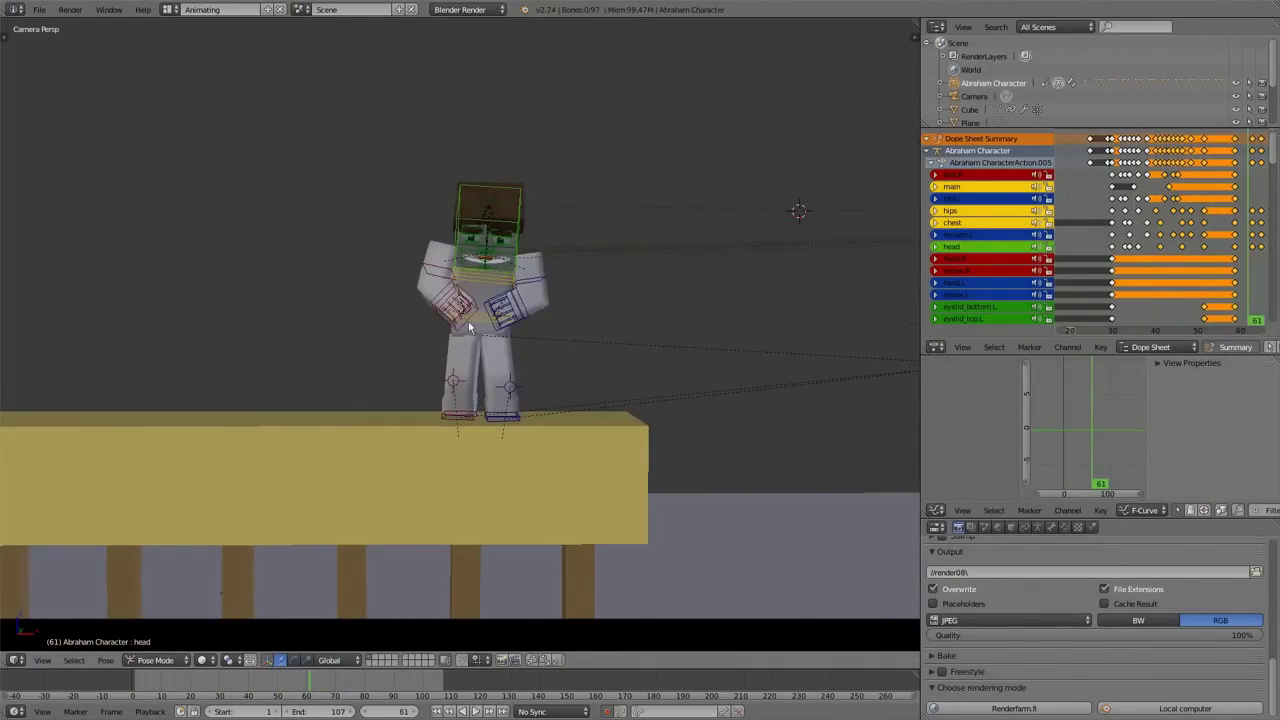
right_click(468, 321)
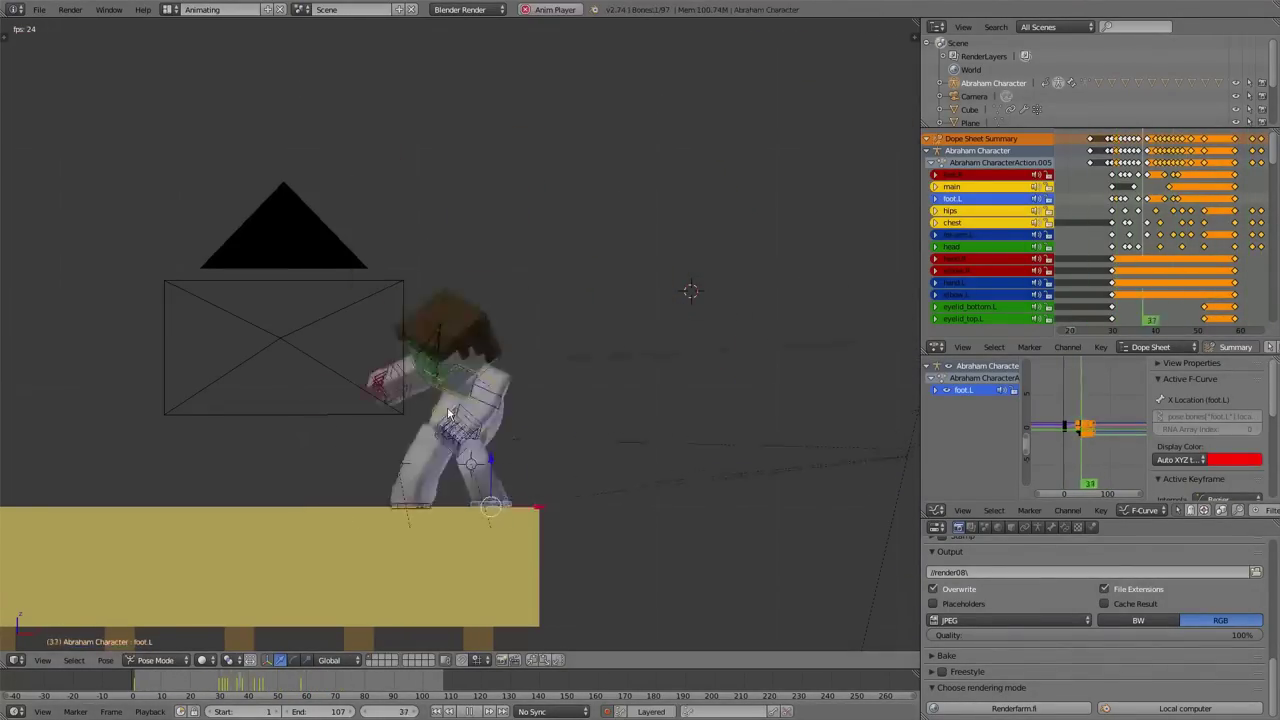
key(Escape)
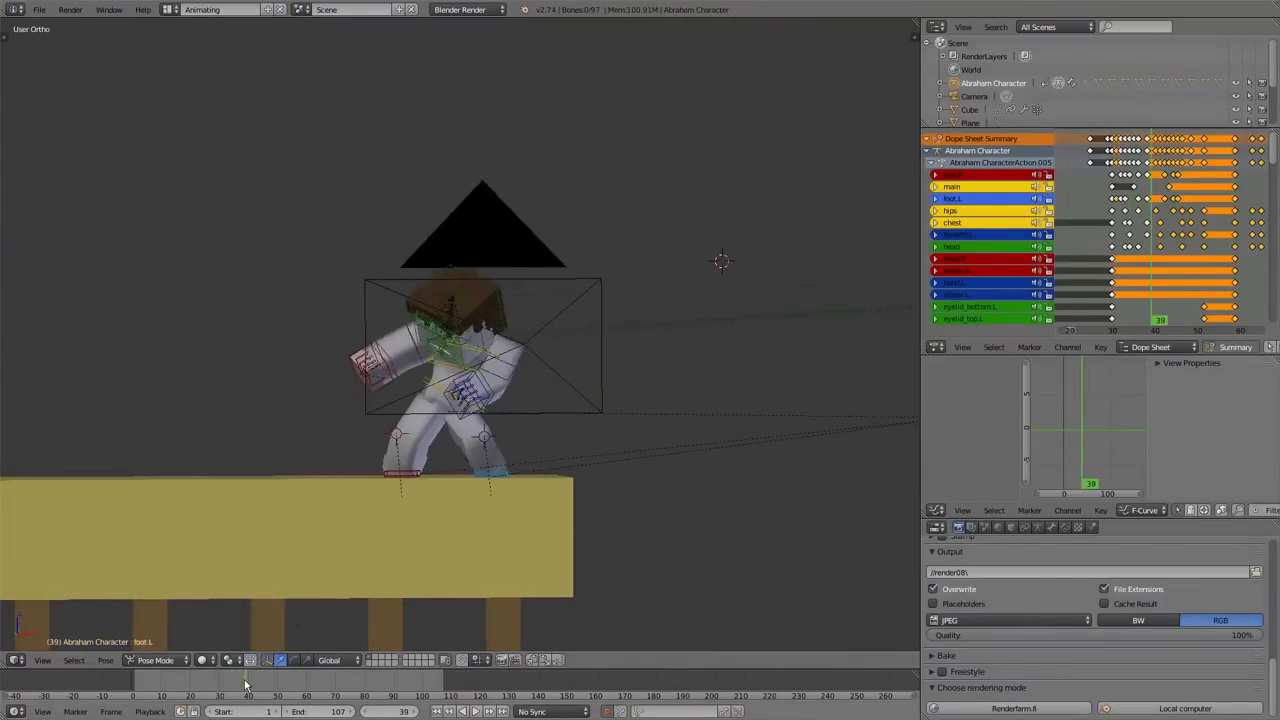
key(KP_1)
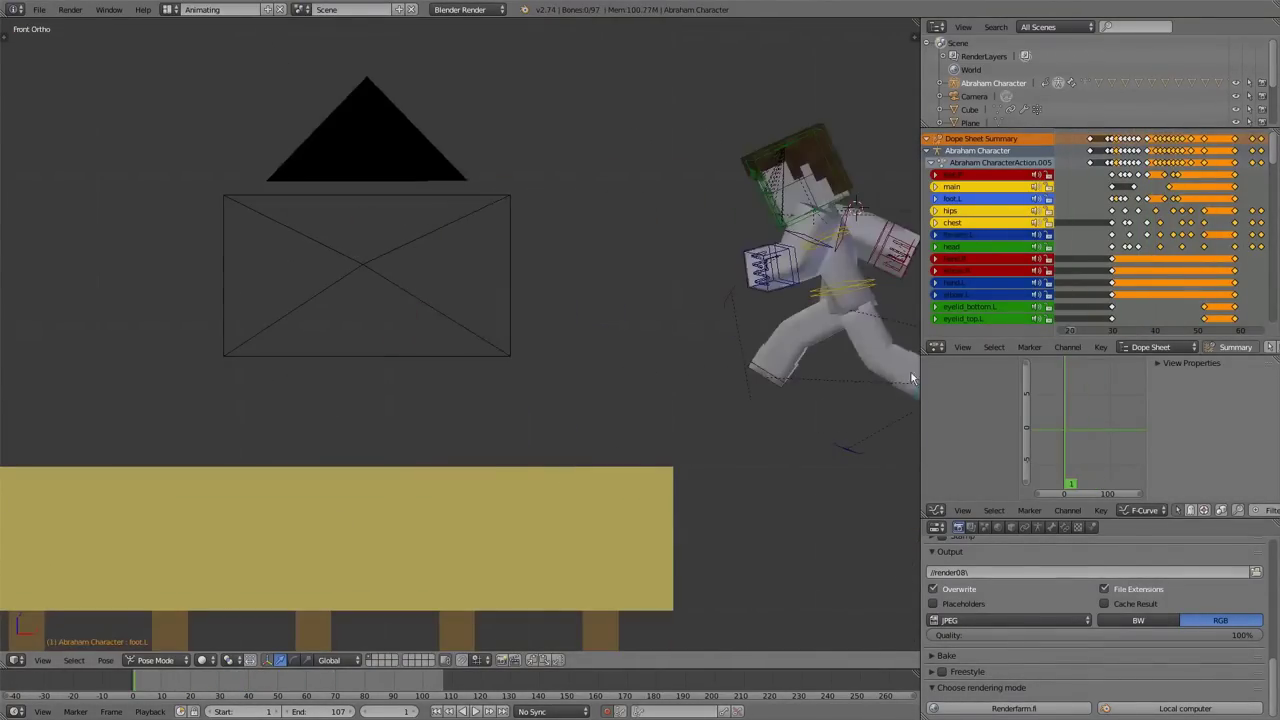
click(242, 686)
drag(242, 686, 226, 682)
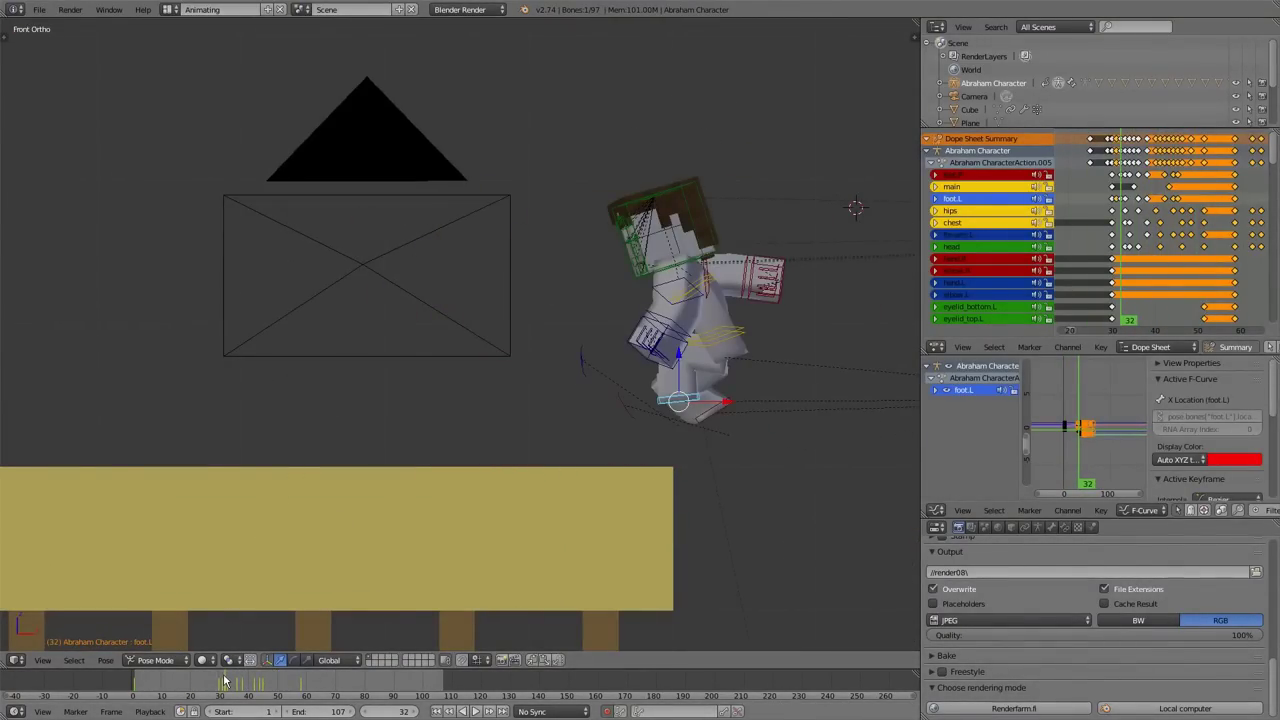
key(alt+a)
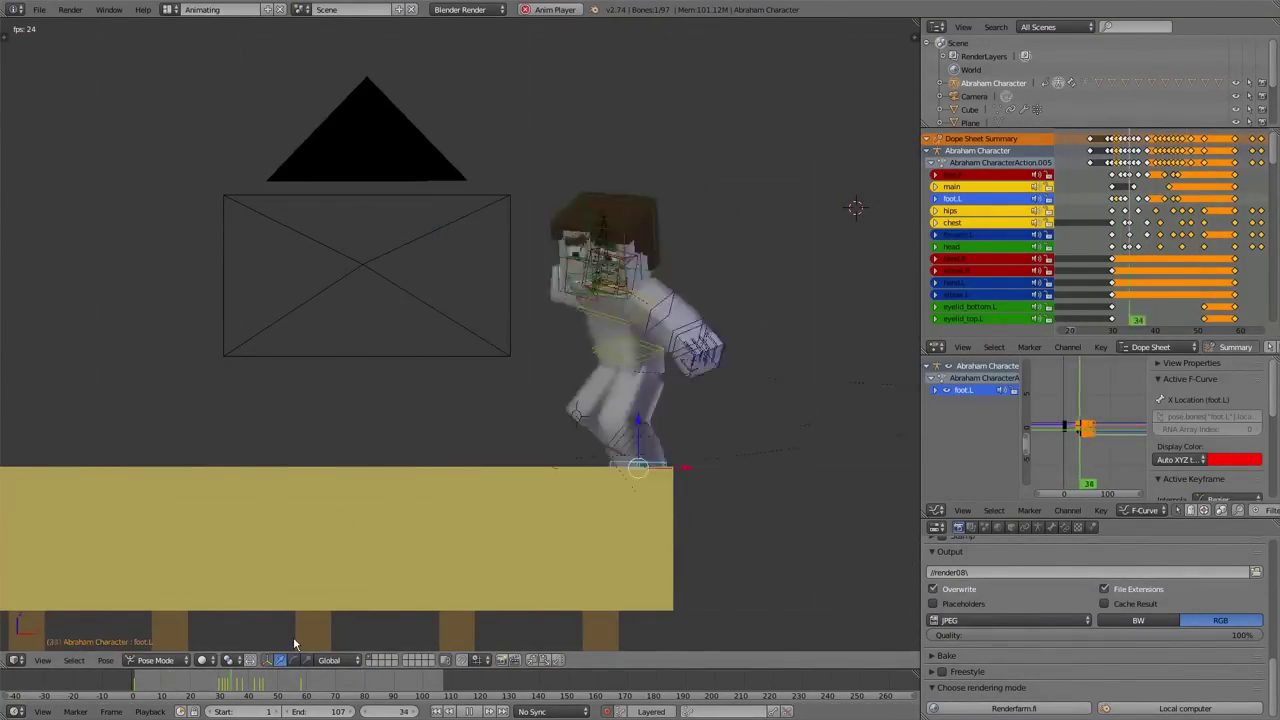
key(Escape)
right_click(729, 341)
key(alt+a)
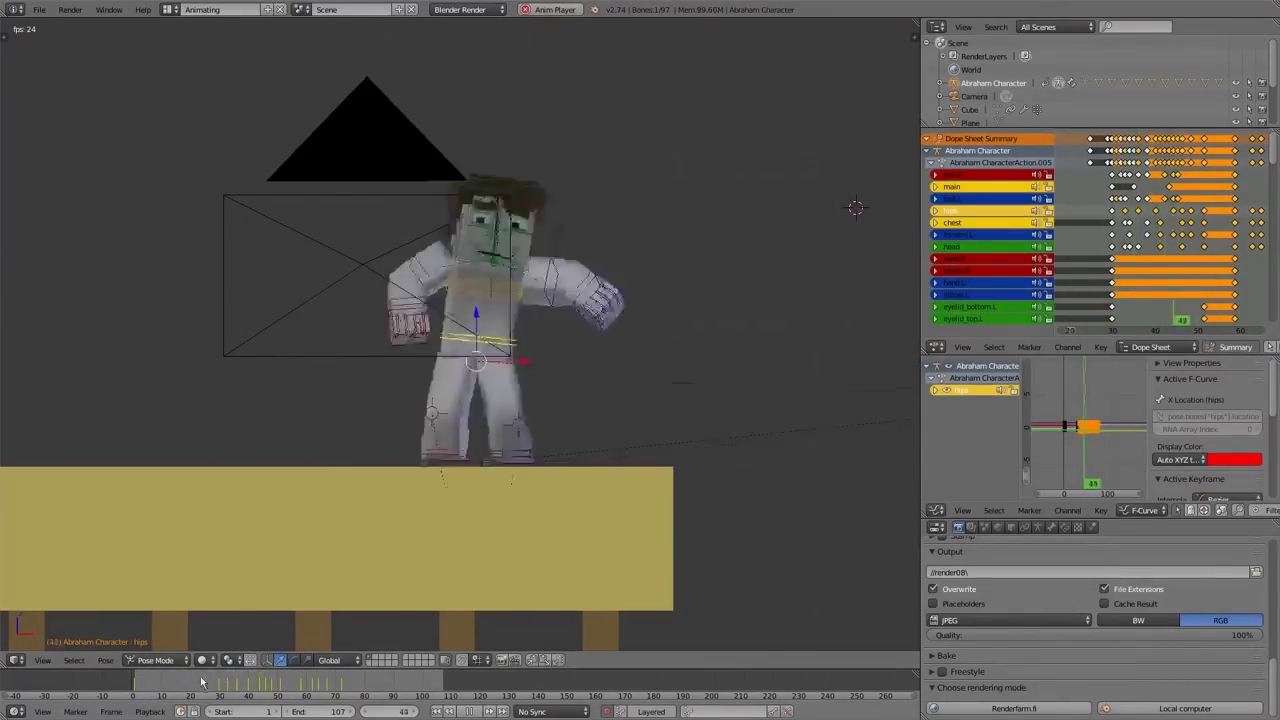
key(alt+a)
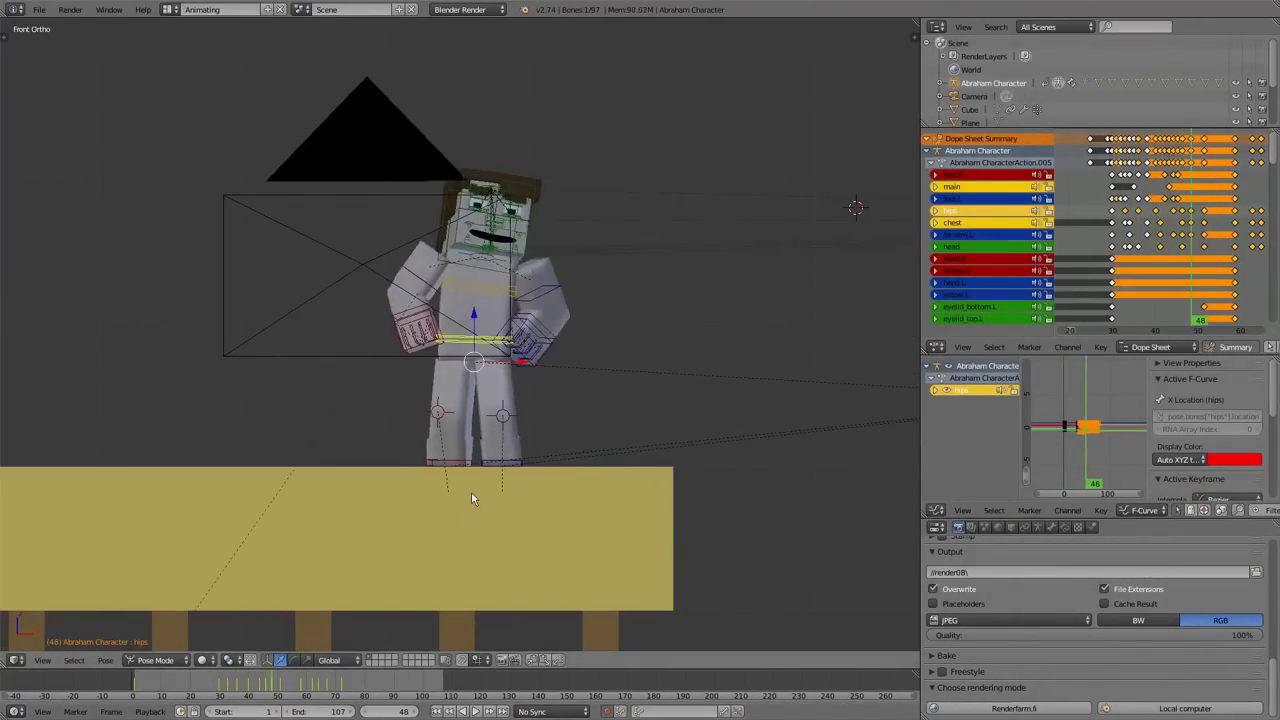
scroll(862, 467, down, 3)
key(alt+a)
click(255, 685)
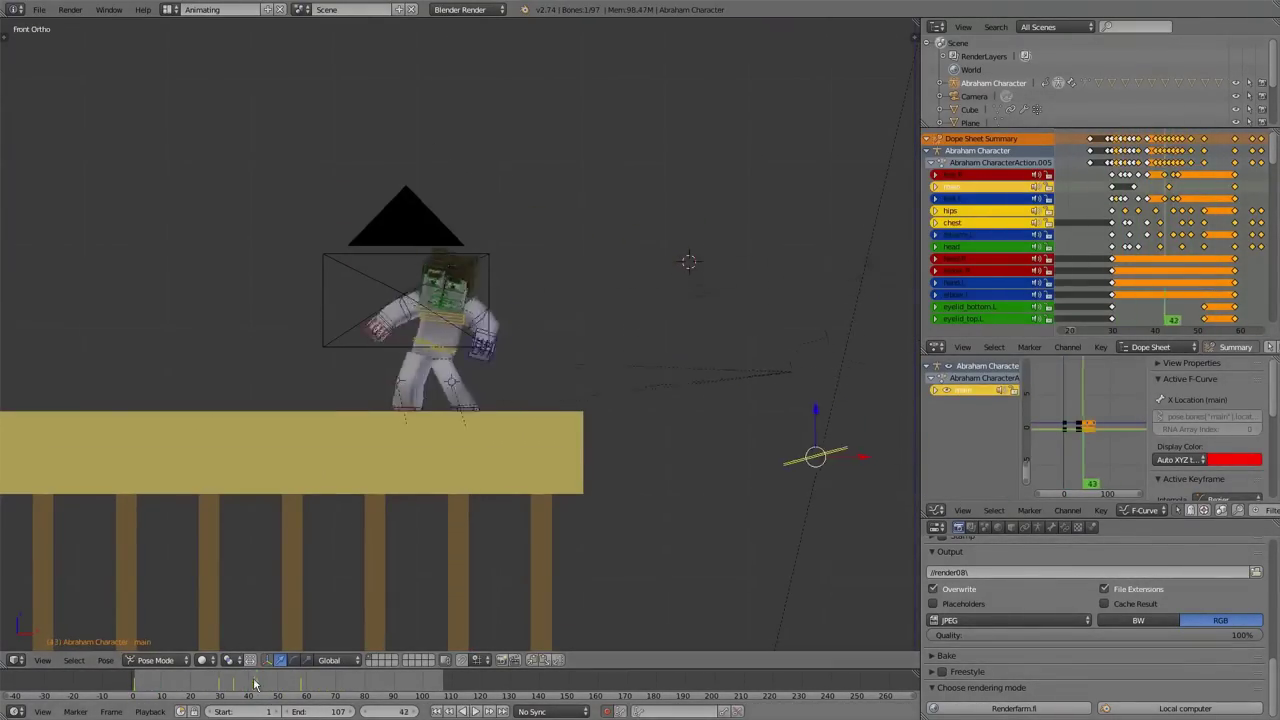
key(alt+a)
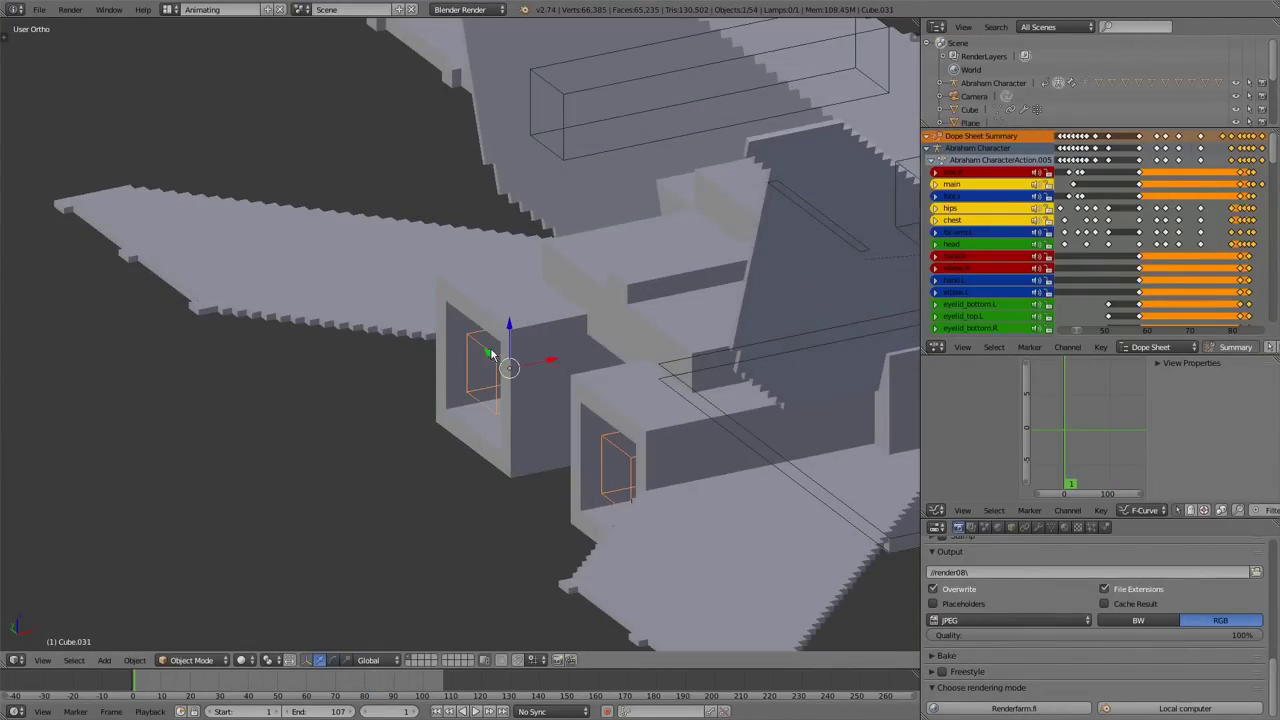
- Zoom the view in on the smoke trail behind the platform
scroll(475, 481, up, 5)
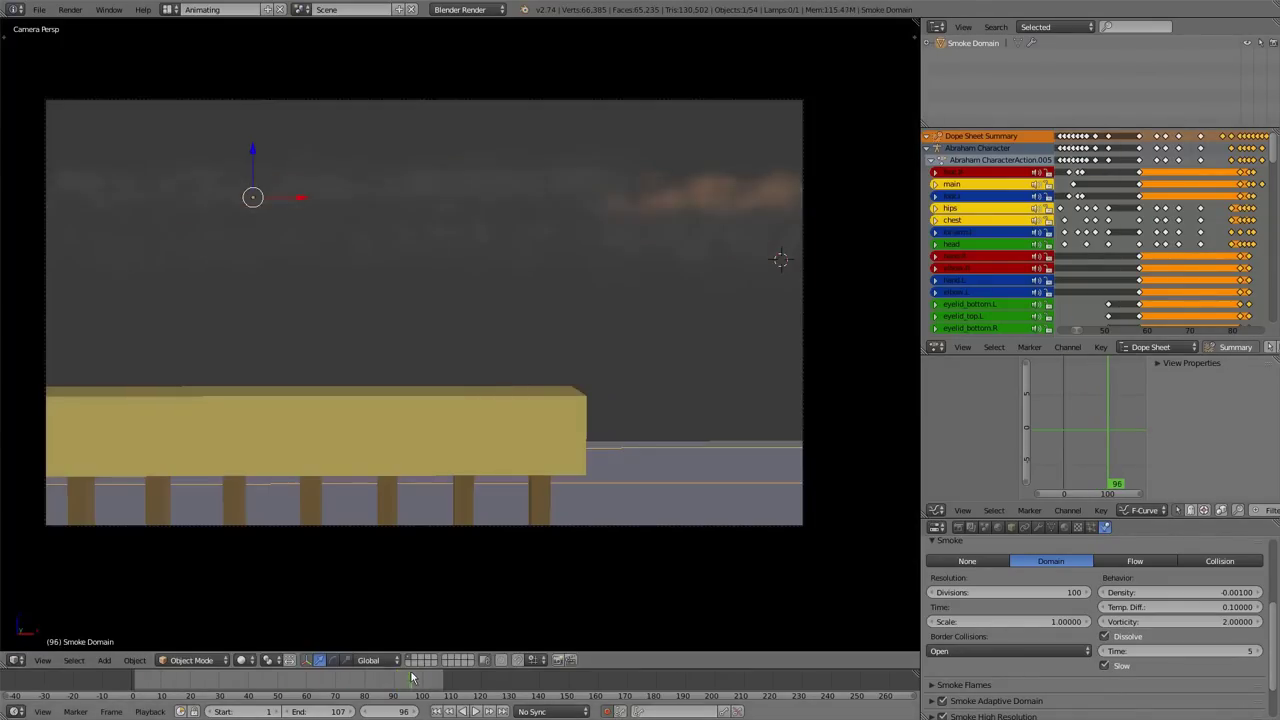
- Save the file over the existing one with the 'shake em!' camera-shake setup
key(ctrl+s)
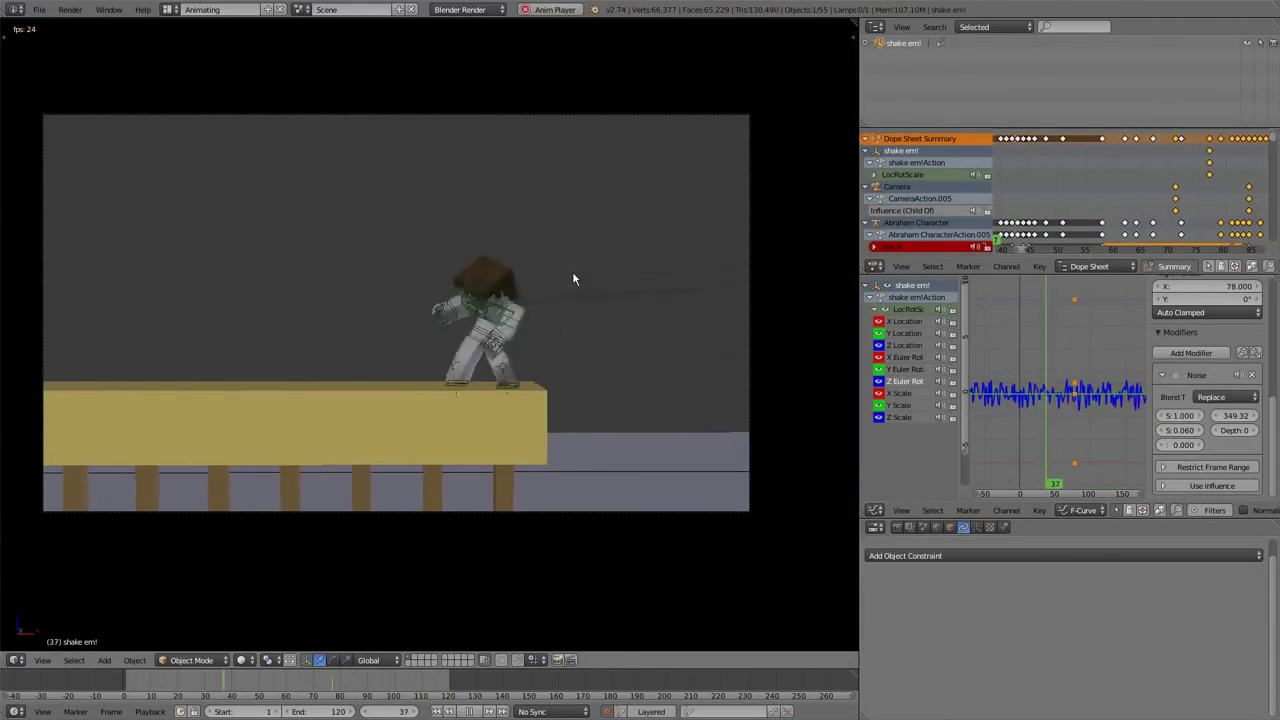
- Preview the camera-shake animation through the camera, then stop playback
click(896, 527)
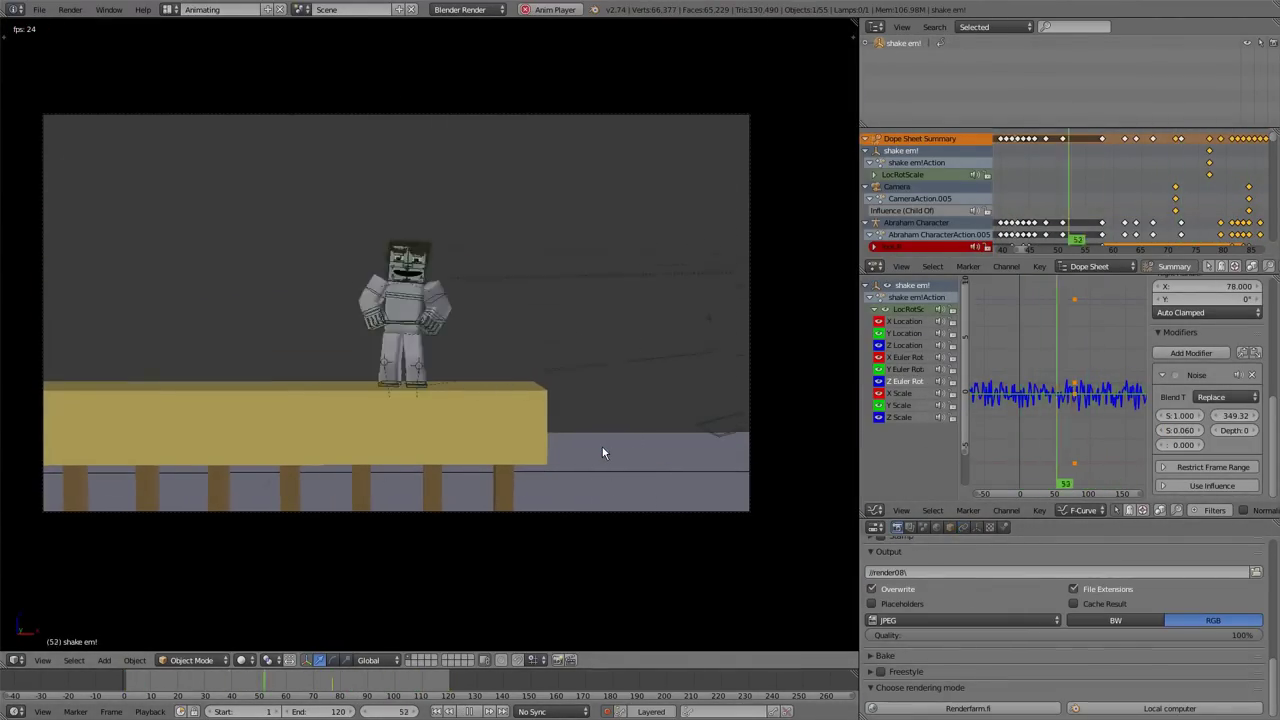
key(Escape)
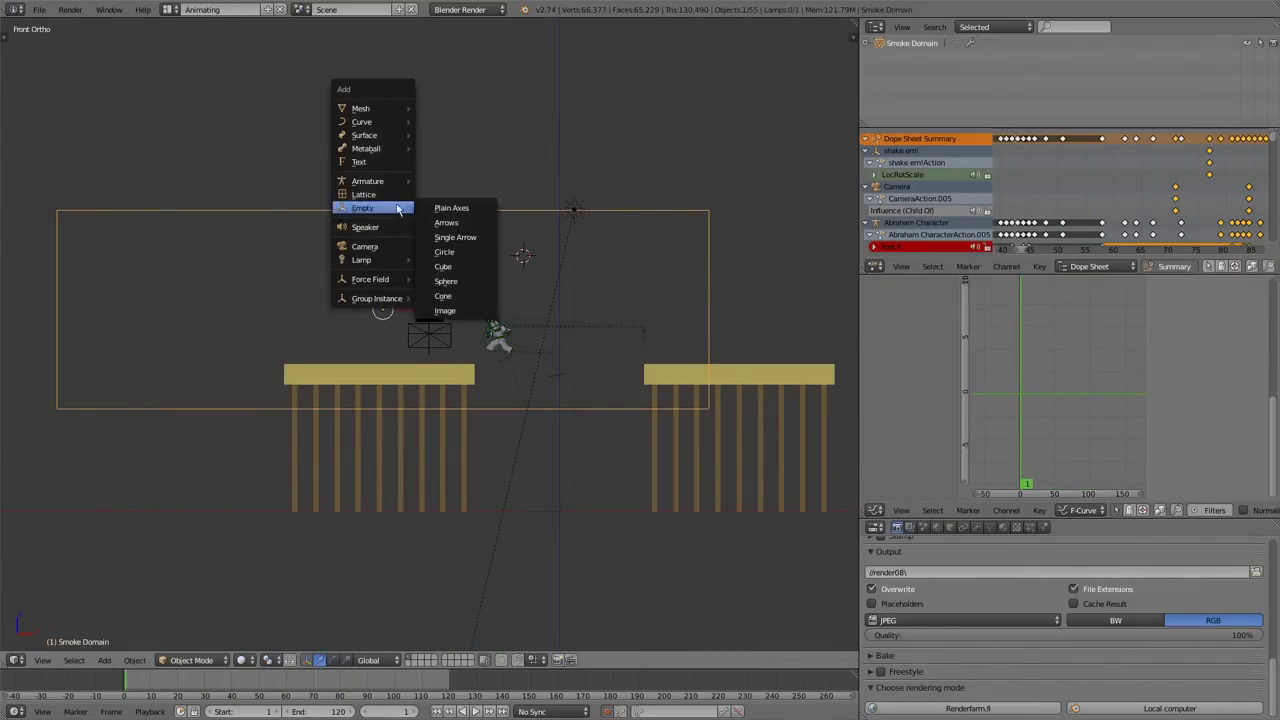
- Make the force field a Turbulence force and play the animation to watch the smoke react
click(517, 249)
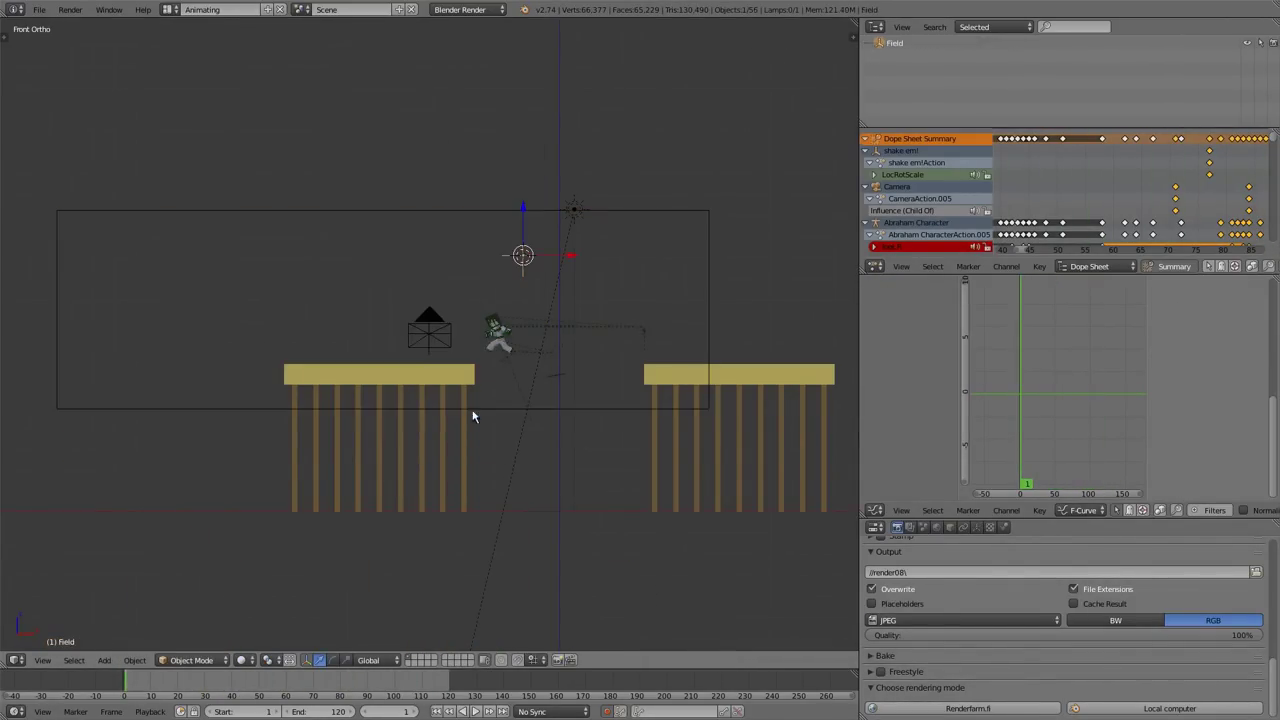
click(997, 628)
click(985, 451)
key(alt+a)
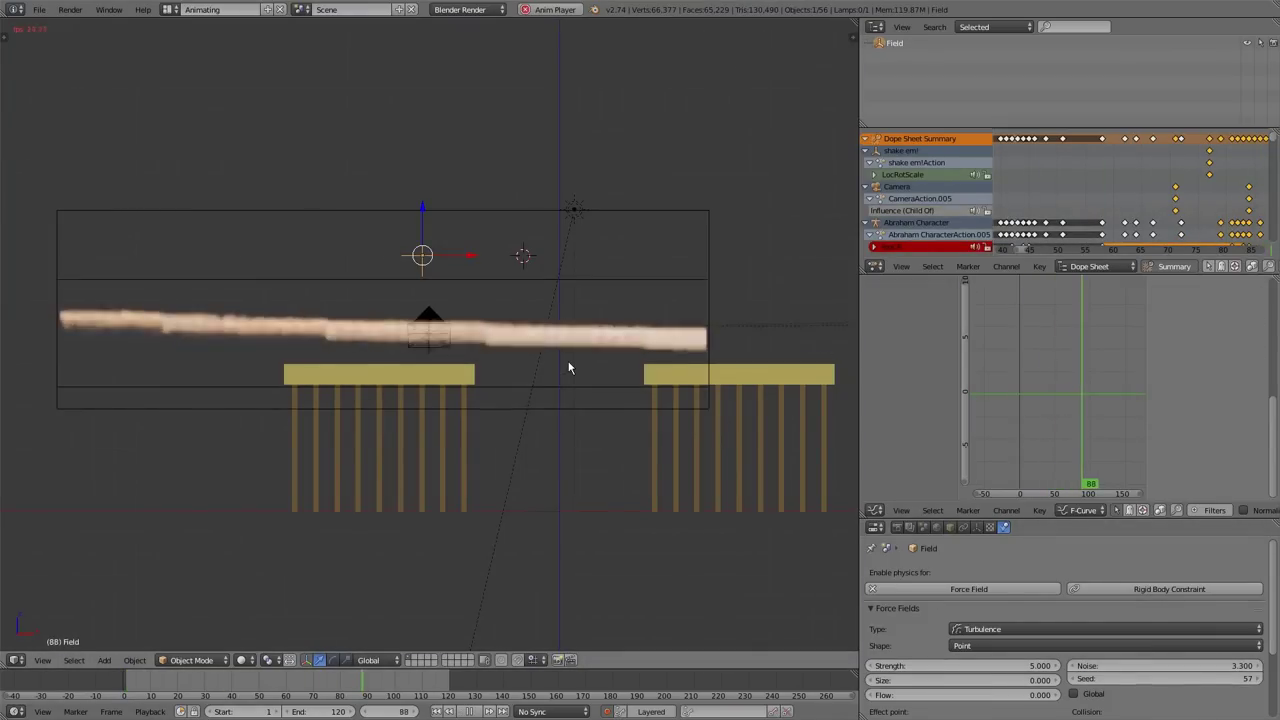
key(Escape)
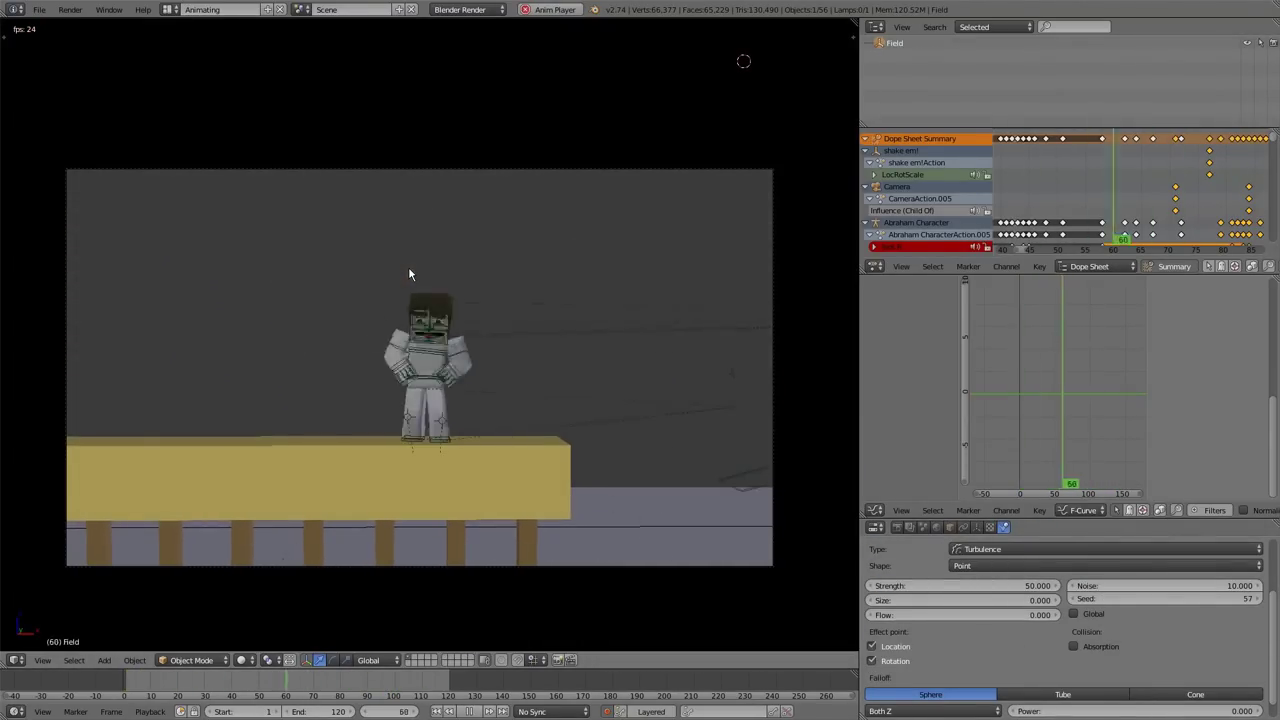
- Save over the existing file and play the animation through the camera
key(ctrl+s)
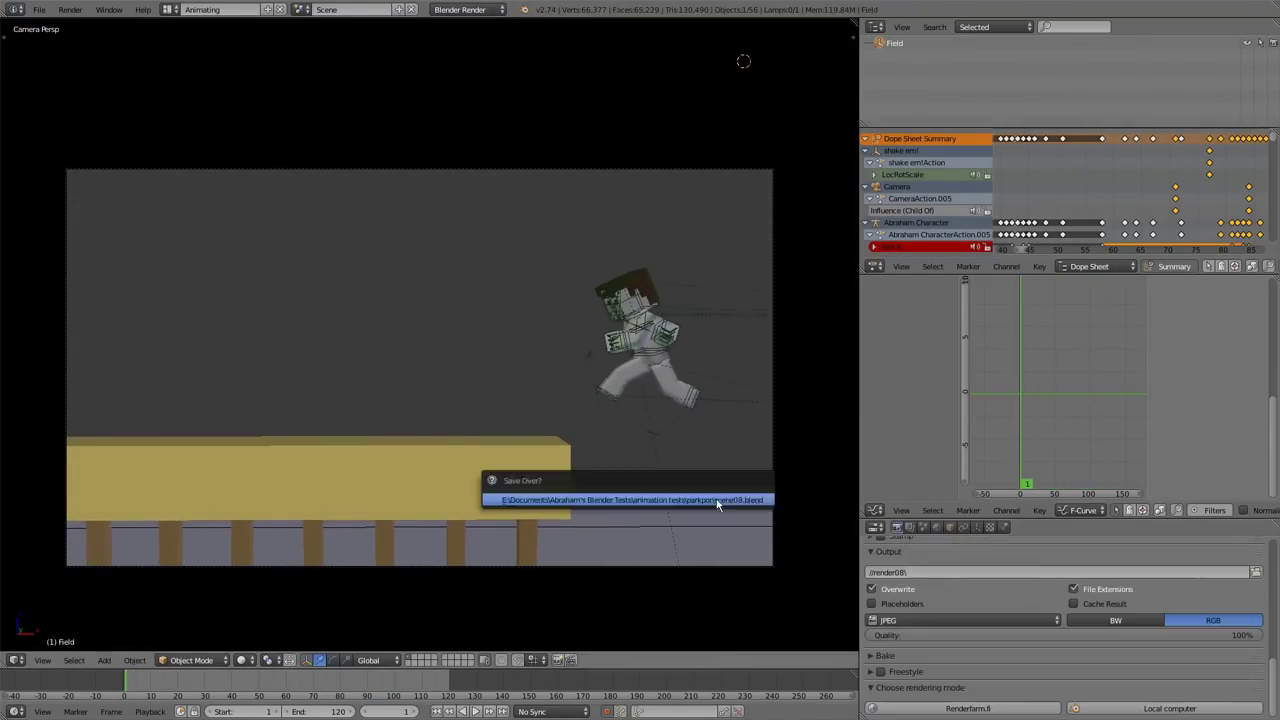
click(717, 500)
key(alt+a)
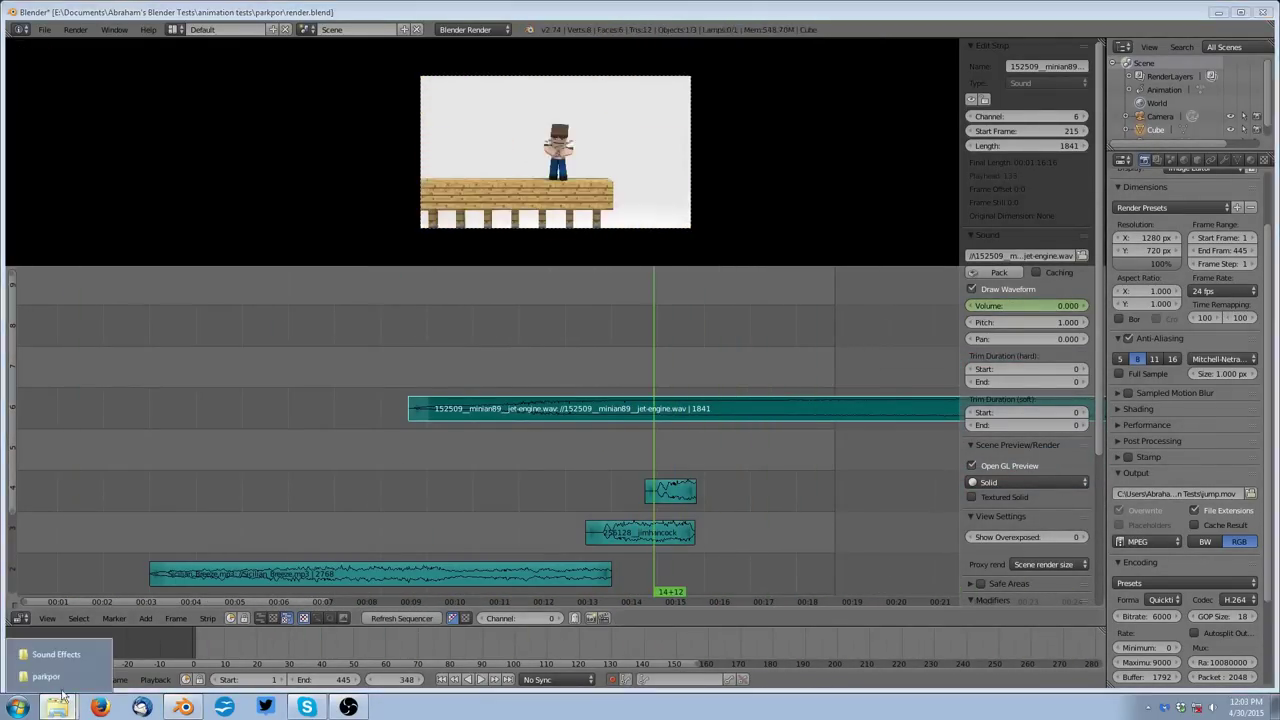
- Add and preview the slide sound effect, play the edited sequence, then render it
text(slide)
click(493, 352)
click(1090, 358)
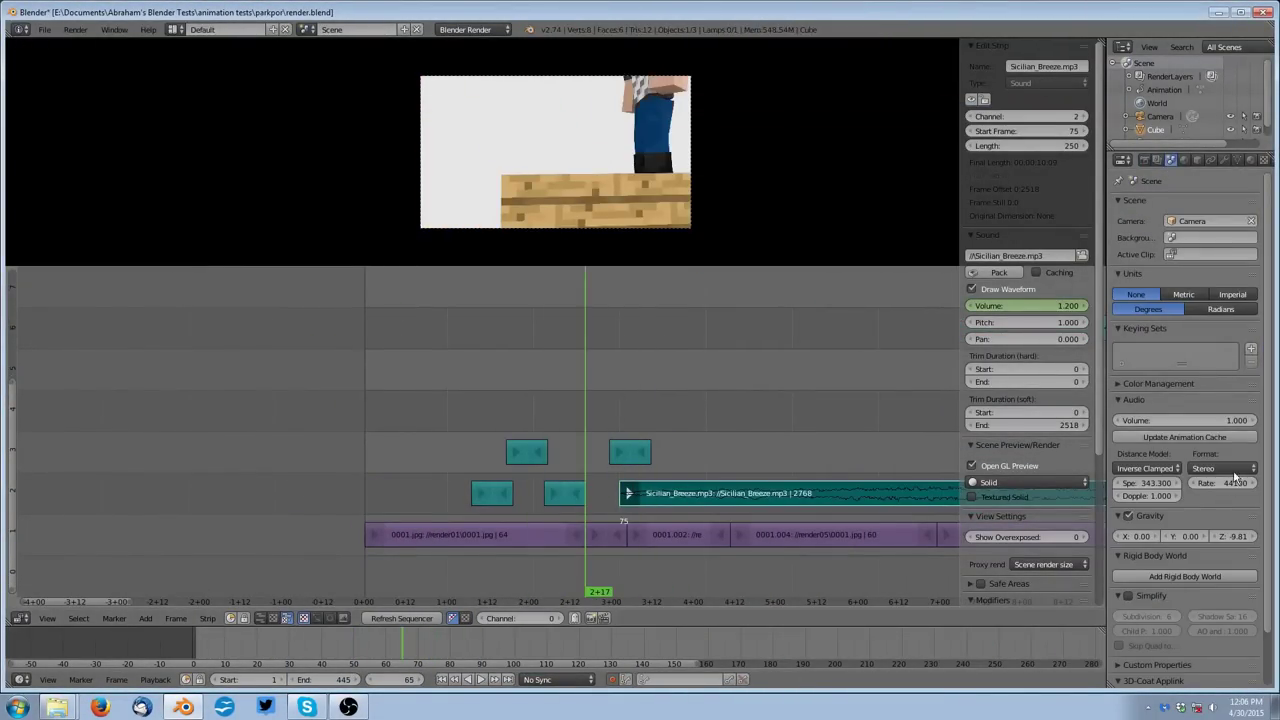
key(alt+a)
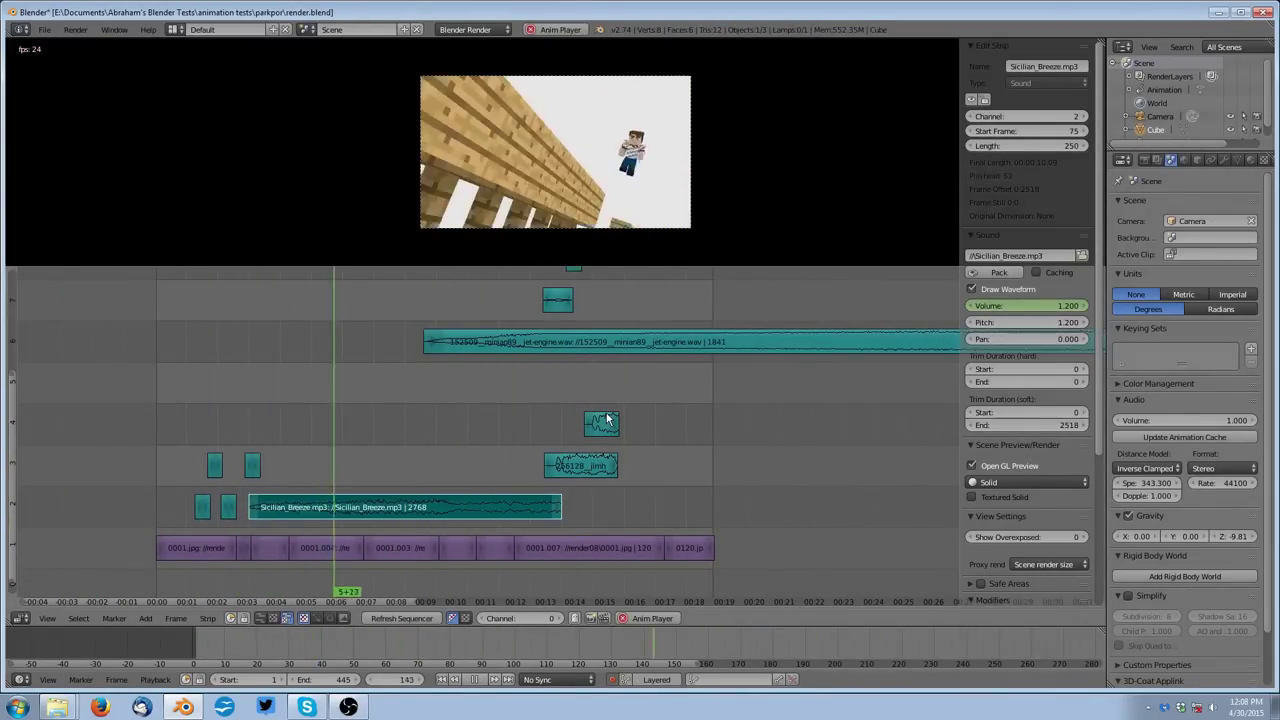
key(F12)
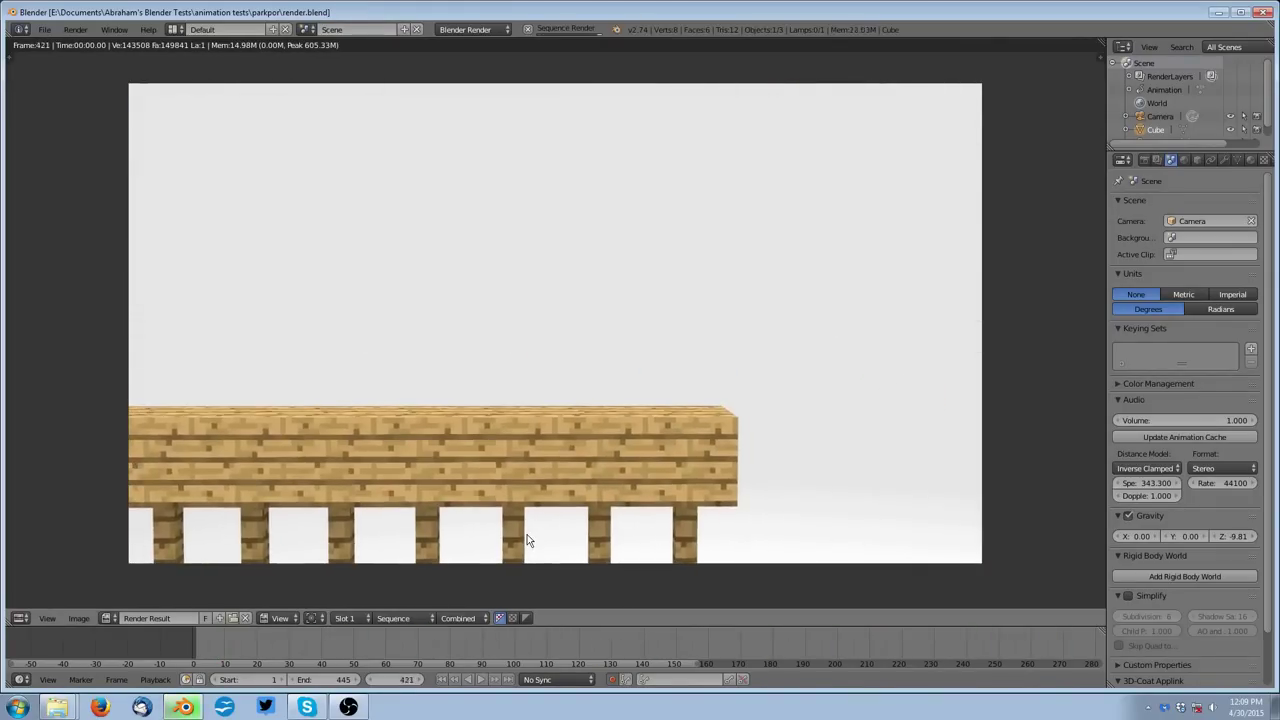